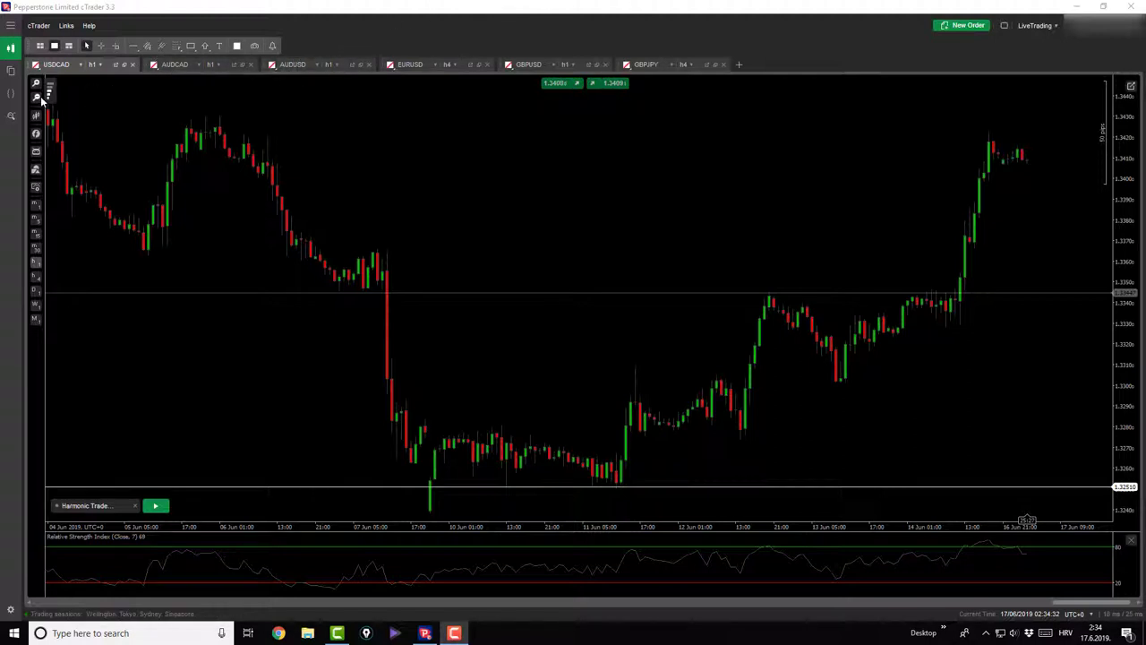
Draw a Bat pattern on the USDCAD hourly chart with D at the 88.60% level, and measure from entry to T1 and T2
{"action": "scroll", "coordinate": [98, 98], "scroll_direction": "down", "scroll_amount": 2}
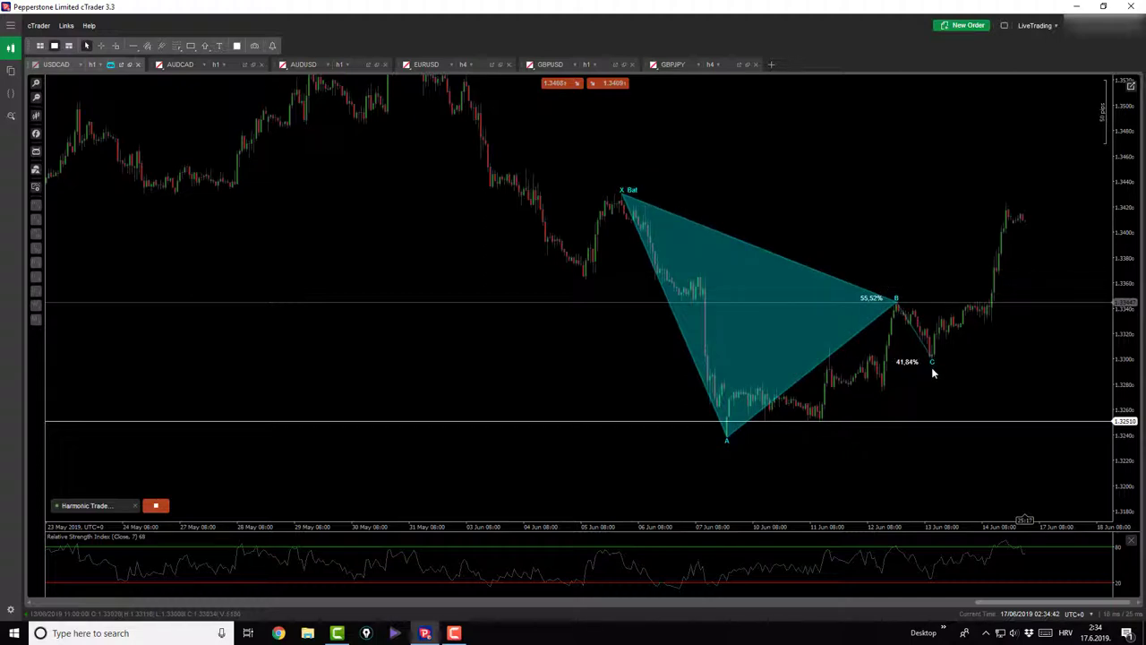
{"action": "left_click", "coordinate": [1006, 190]}
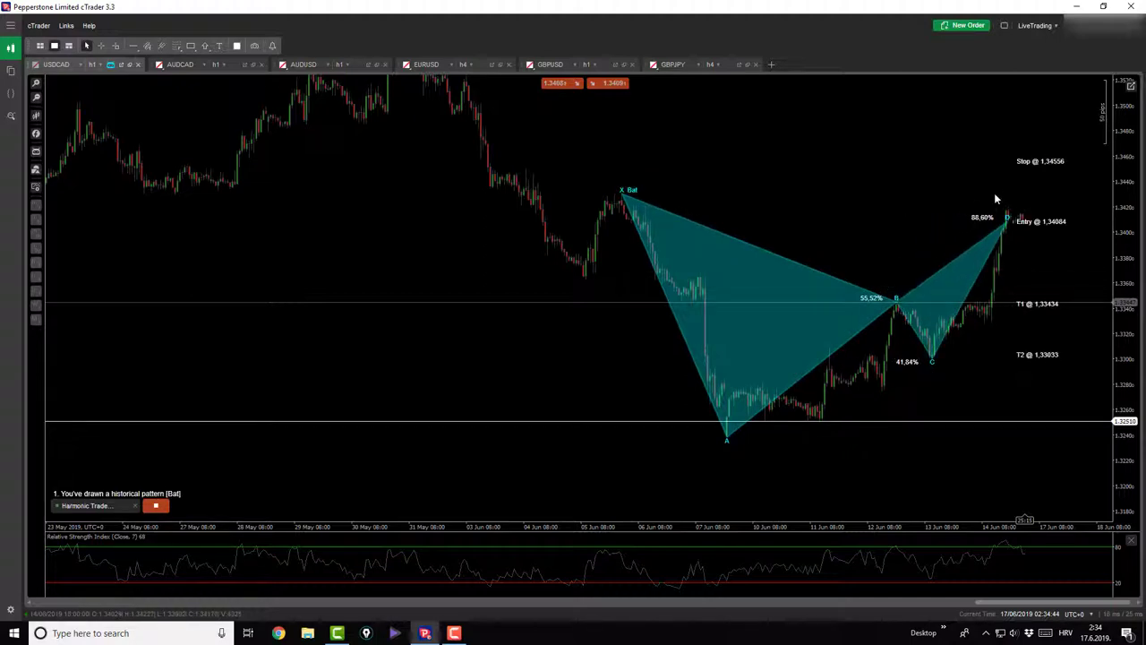
{"action": "scroll", "coordinate": [791, 173], "scroll_direction": "up", "scroll_amount": 3}
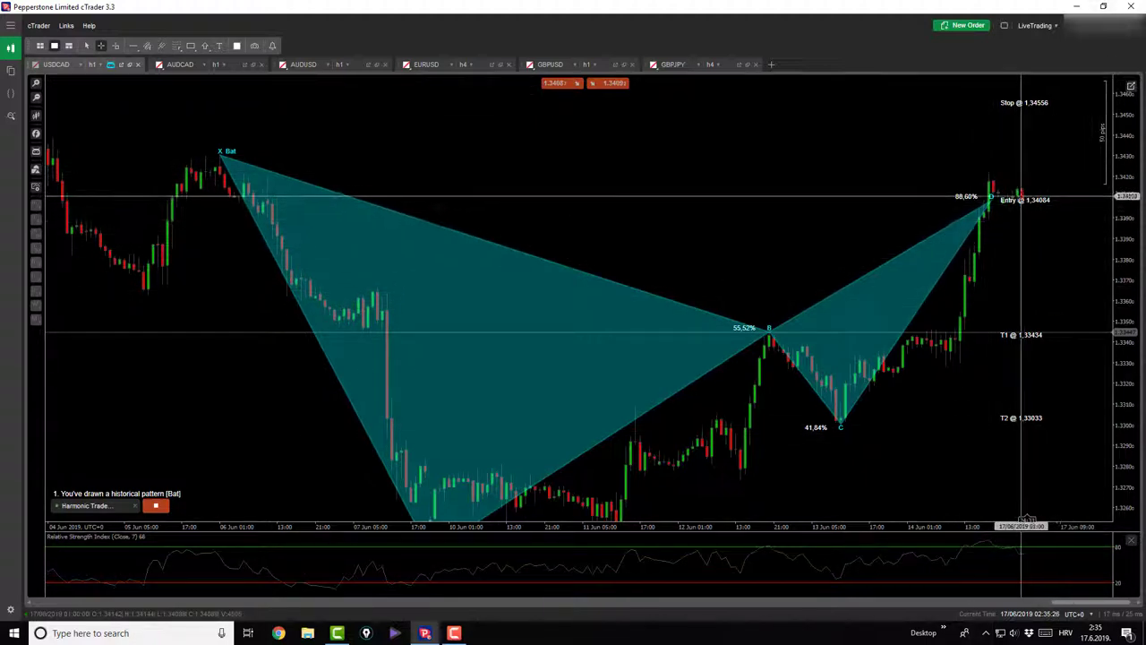
{"action": "left_click_drag", "start_coordinate": [1017, 191], "coordinate": [1041, 338]}
{"action": "left_click_drag", "start_coordinate": [1009, 199], "coordinate": [1023, 413]}
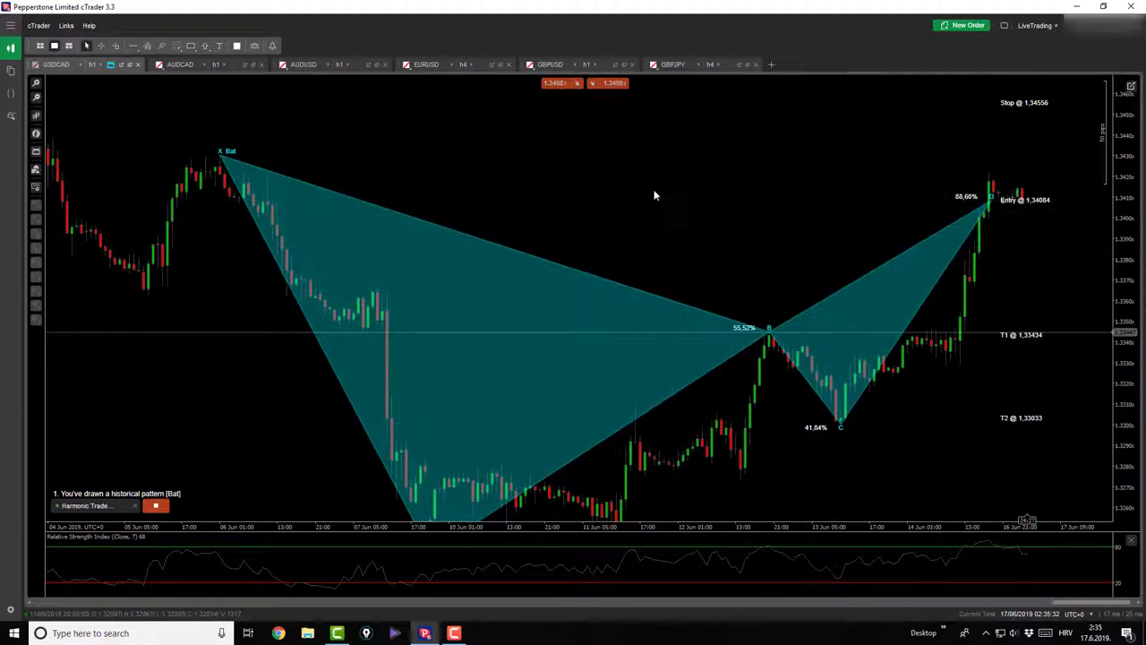
Switch to the AUDCAD hourly chart
{"action": "left_click", "coordinate": [179, 64]}
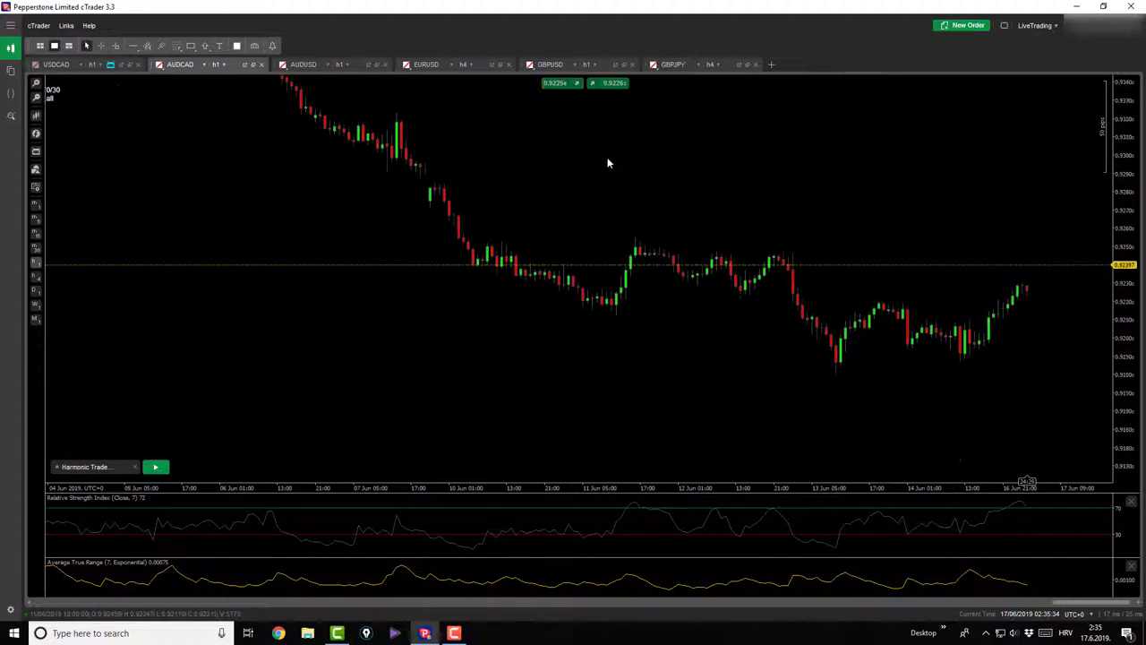
{"action": "left_click", "coordinate": [155, 467]}
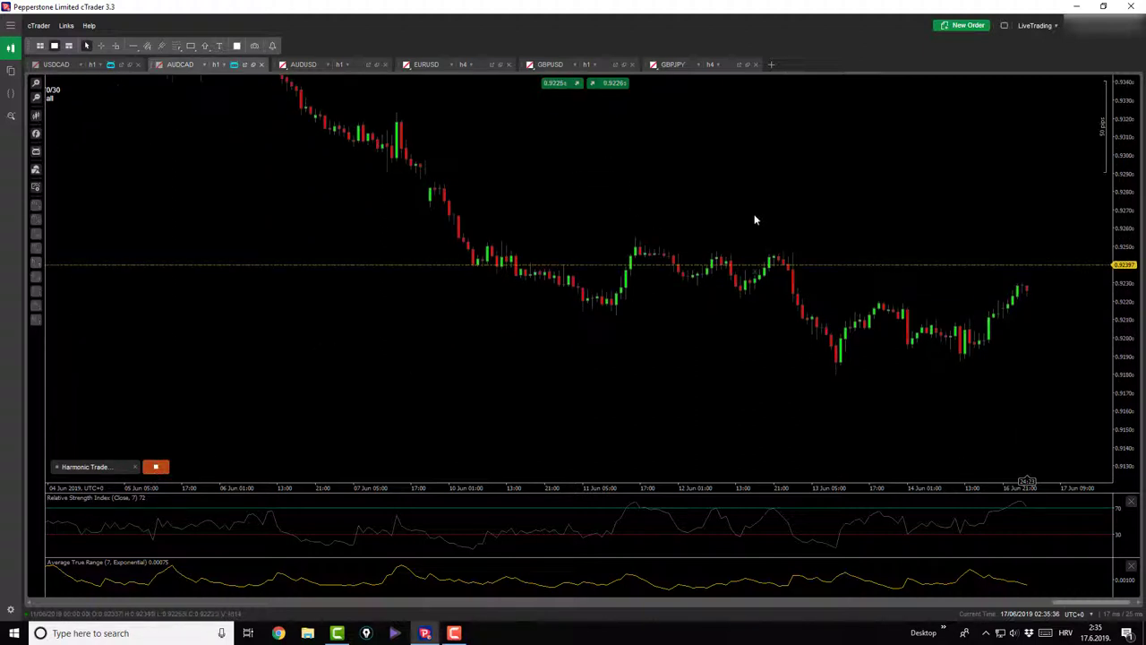
{"action": "left_click", "coordinate": [635, 231]}
{"action": "left_click", "coordinate": [836, 383]}
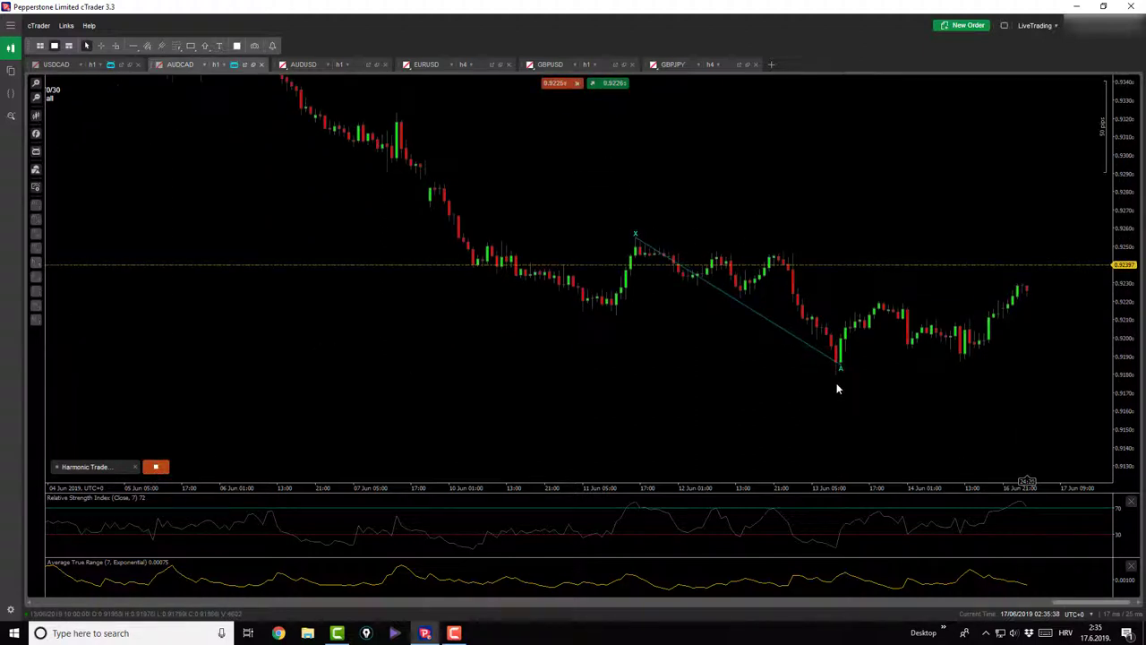
{"action": "left_click", "coordinate": [154, 467]}
Draw a Bat pattern on AUDCAD from the 11 June high and 13 June low with D at 88.60%, and clear it by stopping the indicator
{"action": "left_click", "coordinate": [155, 467]}
{"action": "left_click", "coordinate": [636, 236]}
{"action": "left_click", "coordinate": [835, 383]}
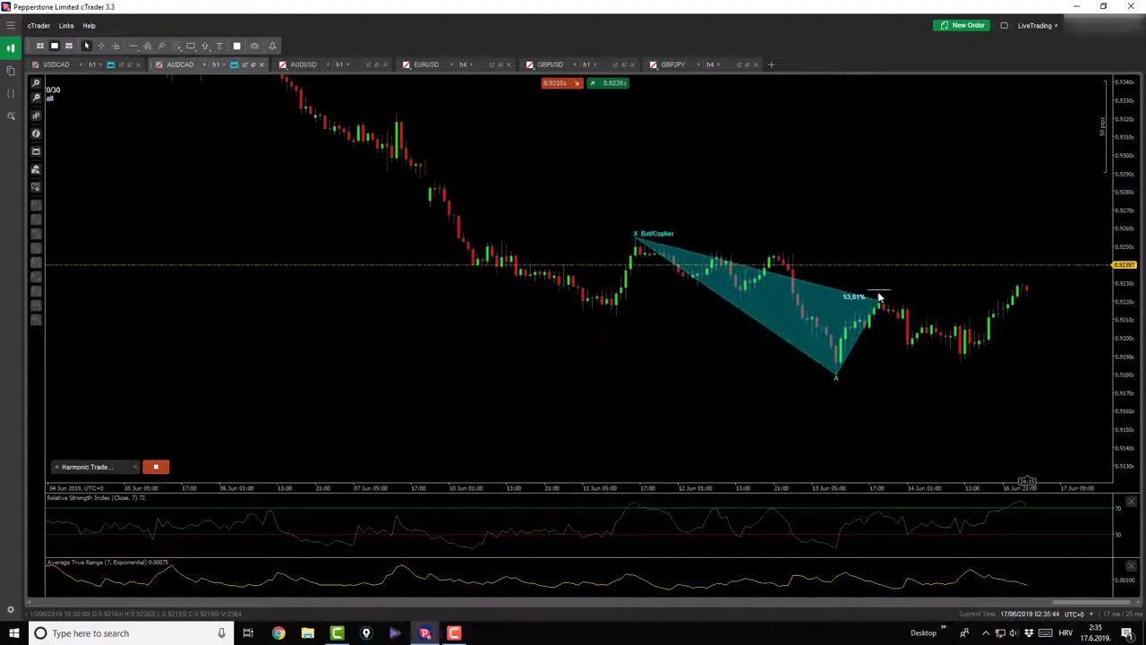
{"action": "left_click", "coordinate": [879, 296]}
{"action": "left_click", "coordinate": [960, 381]}
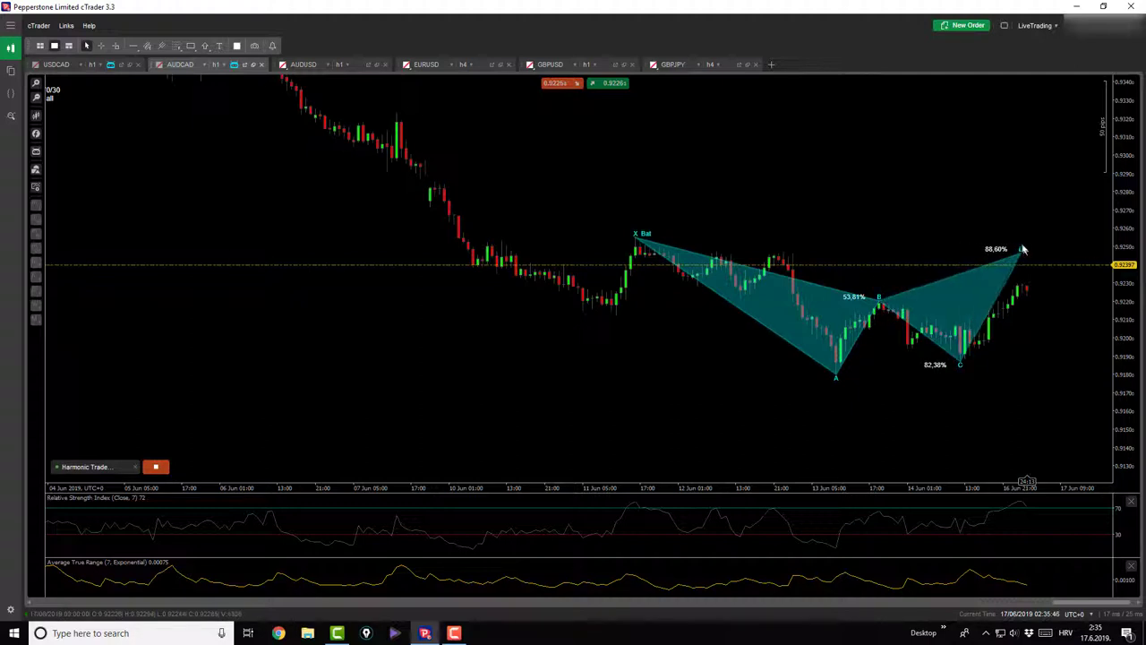
{"action": "left_click", "coordinate": [1023, 249]}
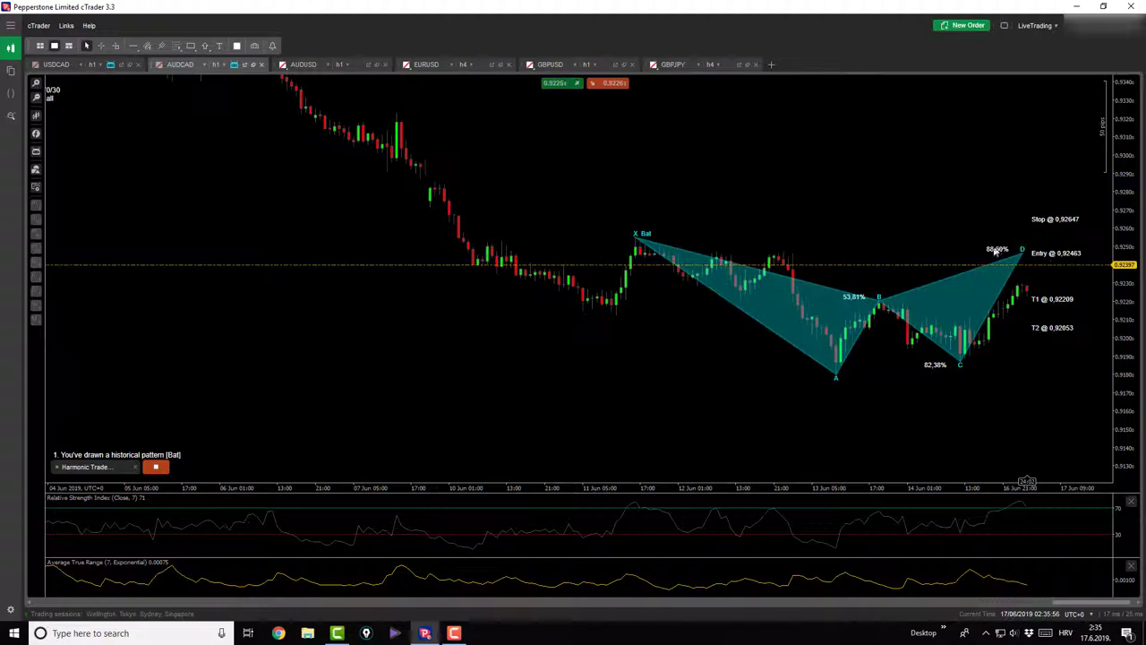
{"action": "left_click", "coordinate": [154, 467]}
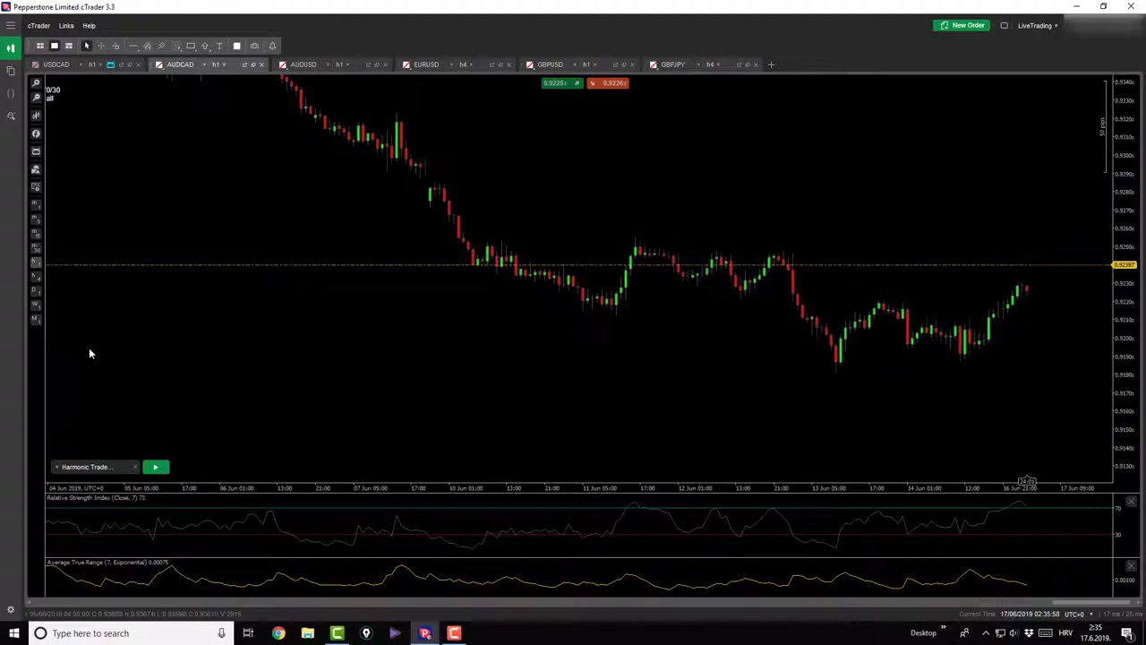
Move the BAT/GARTLEY rules note beside the latest candles on the AUDCAD four-hour chart, and return to the hourly timeframe
{"action": "left_click", "coordinate": [37, 289]}
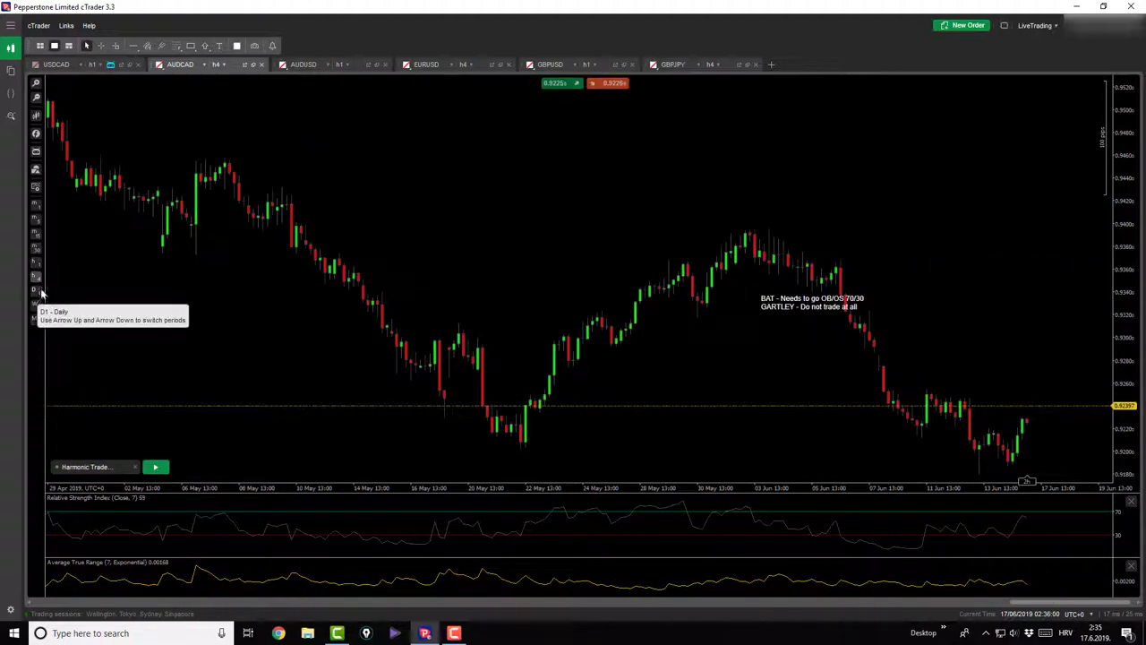
{"action": "left_click_drag", "start_coordinate": [805, 309], "coordinate": [1030, 420]}
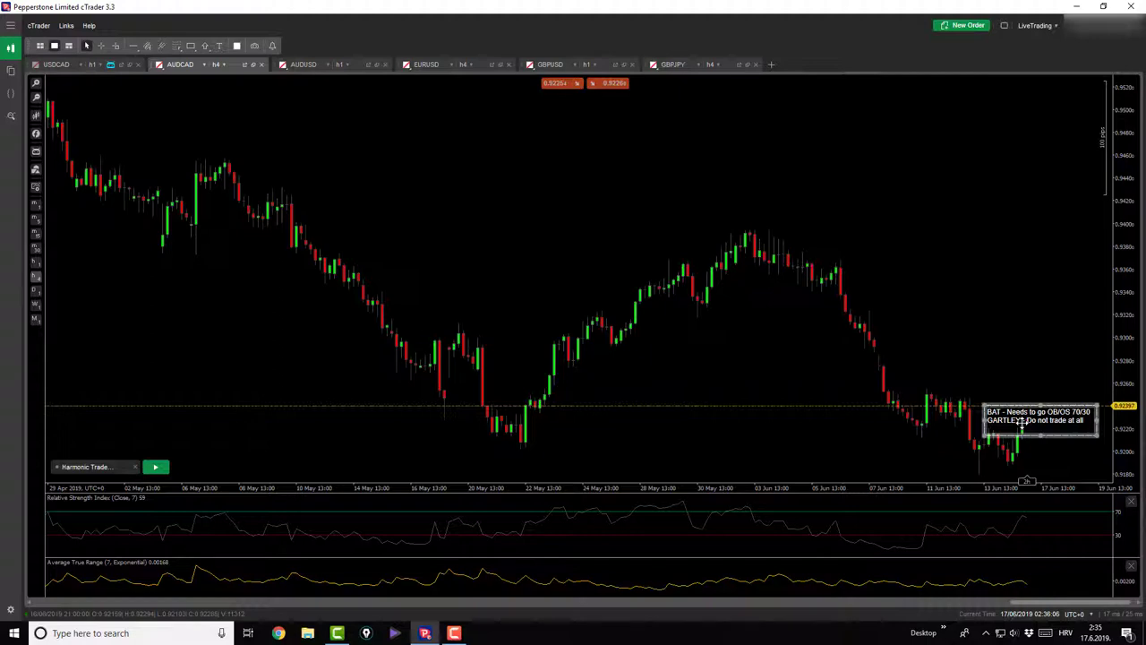
{"action": "left_click", "coordinate": [36, 265]}
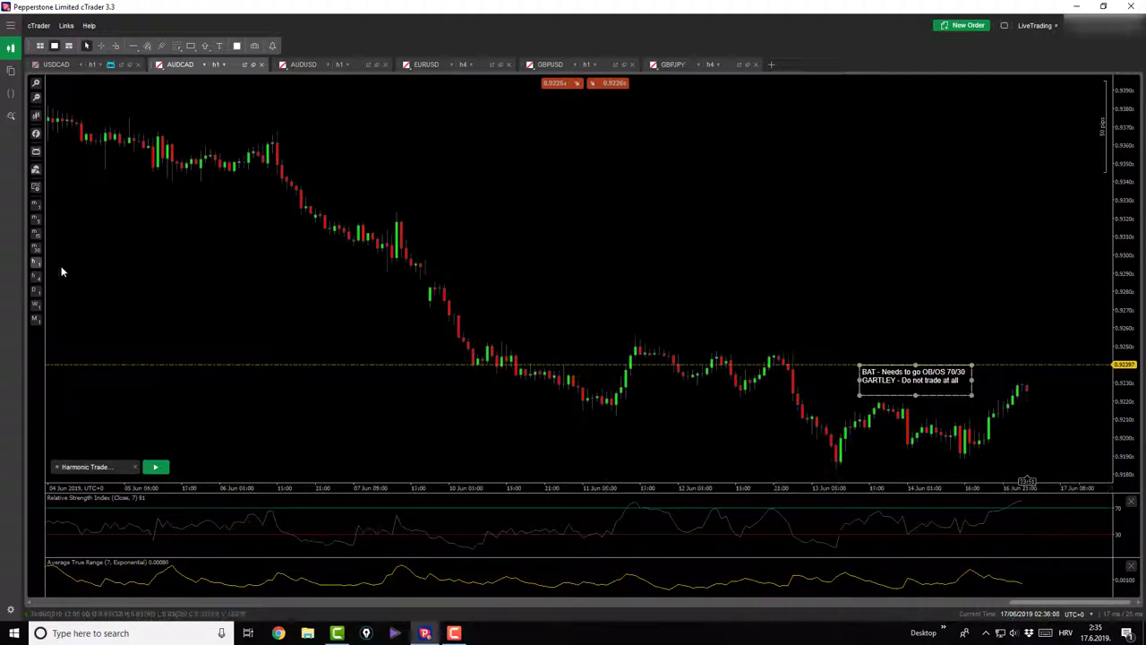
Check the AUDUSD chart and measure the distance from the sell entry line to the latest price on the EURUSD four-hour chart
{"action": "left_click", "coordinate": [300, 65]}
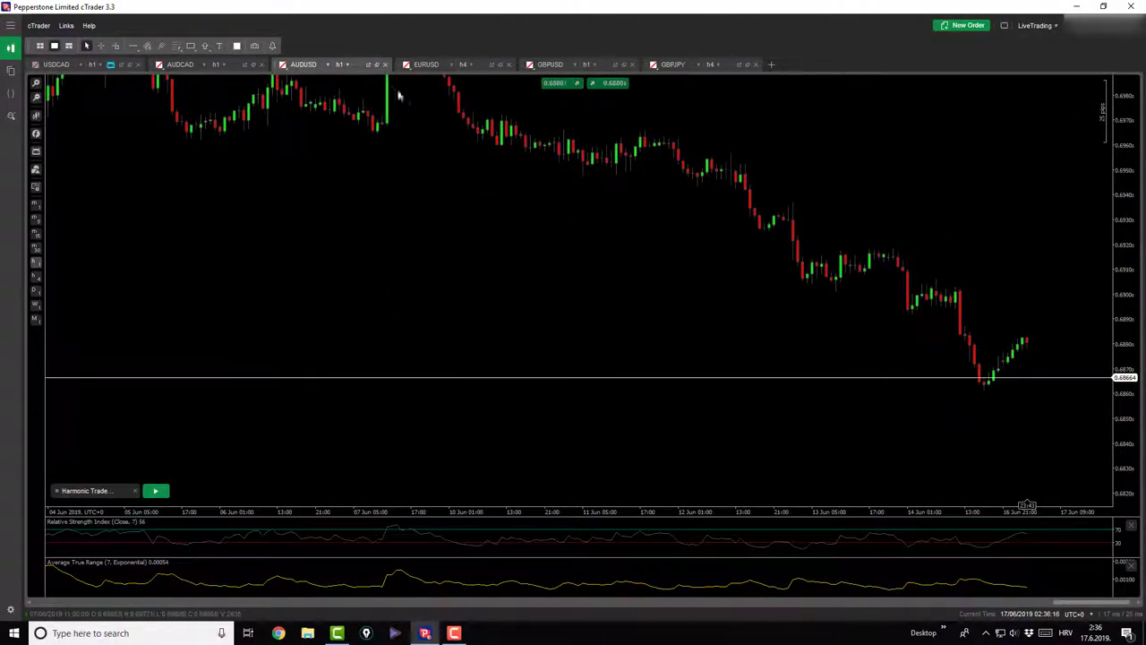
{"action": "left_click", "coordinate": [433, 65]}
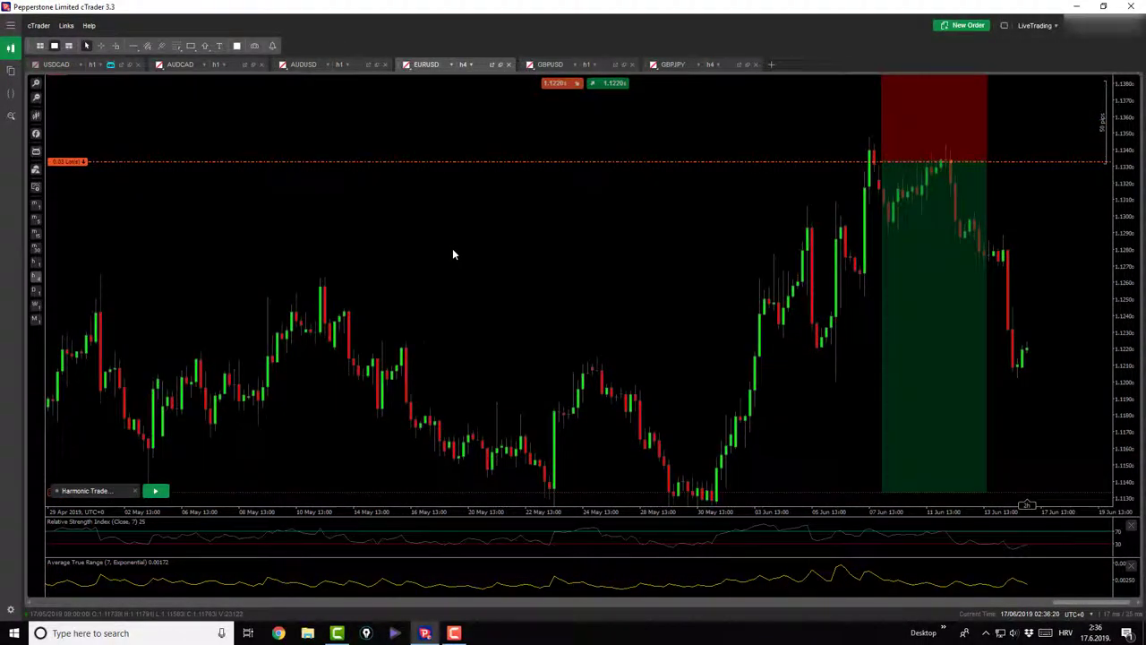
{"action": "left_click", "coordinate": [100, 46]}
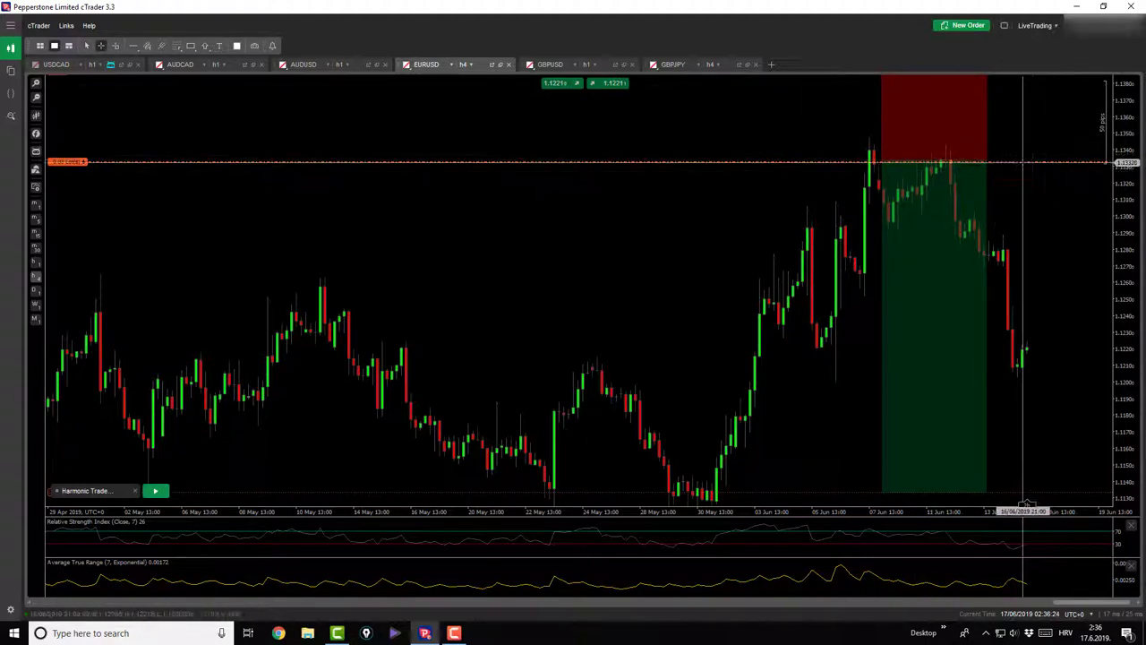
{"action": "left_click_drag", "start_coordinate": [1024, 162], "coordinate": [1030, 350]}
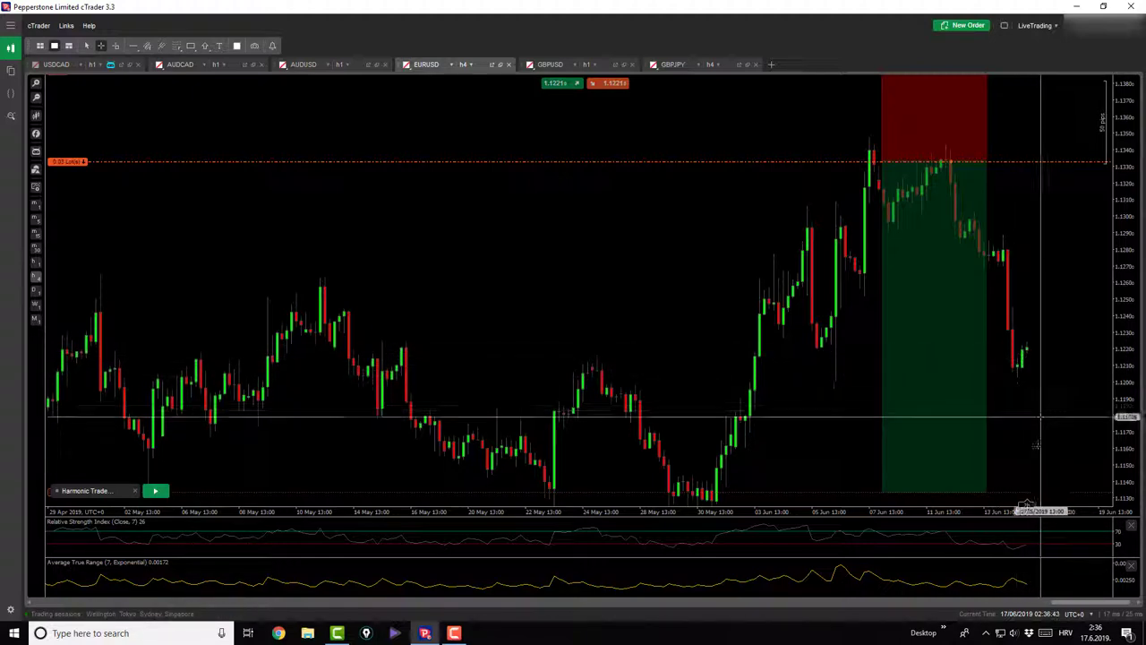
{"action": "middle_click", "coordinate": [1034, 502]}
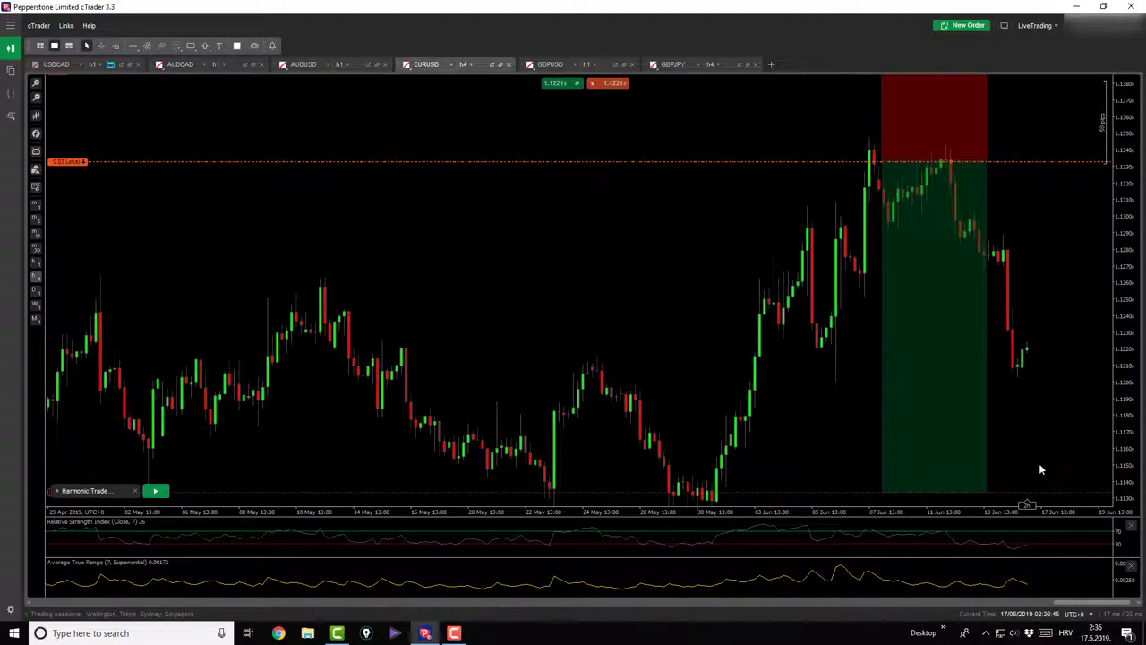
Examine the EURUSD take-profit levels and review the open positions, hiding the positions list when done
{"action": "left_click_drag", "start_coordinate": [1049, 448], "coordinate": [993, 225]}
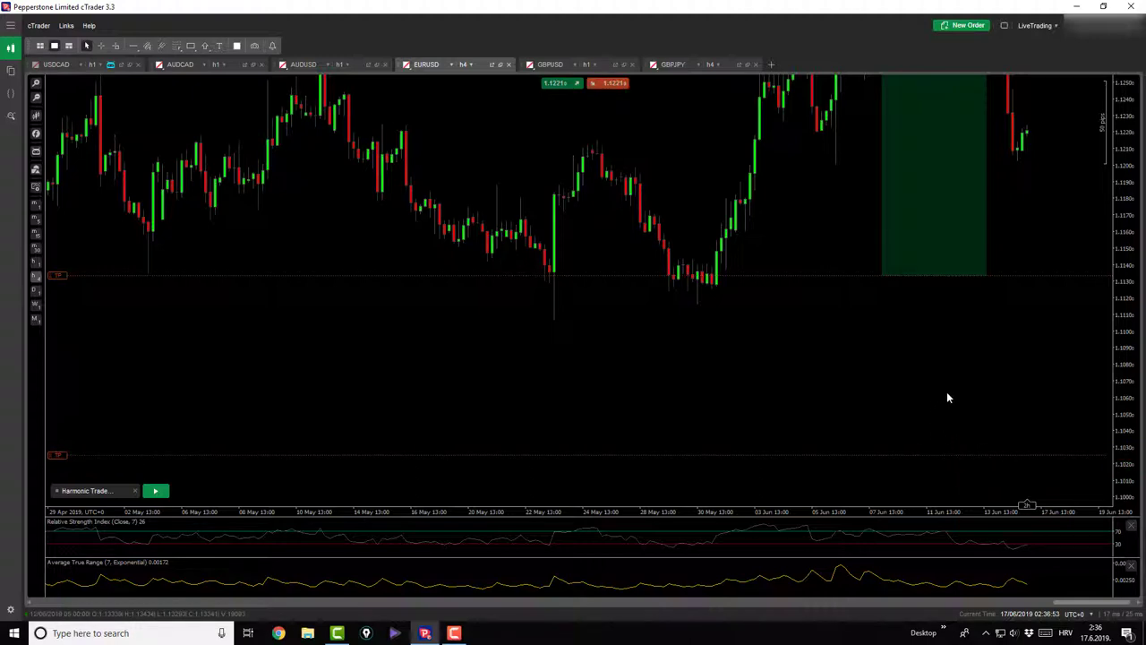
{"action": "left_click_drag", "start_coordinate": [937, 385], "coordinate": [868, 459]}
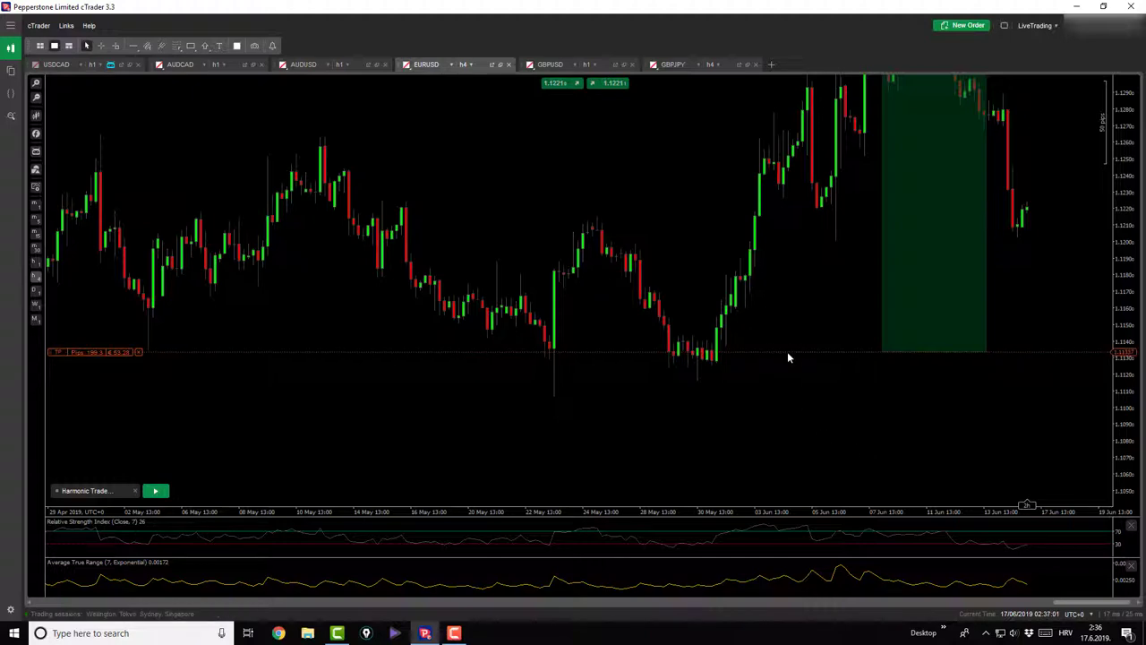
{"action": "left_click", "coordinate": [1003, 25]}
{"action": "left_click", "coordinate": [1003, 25]}
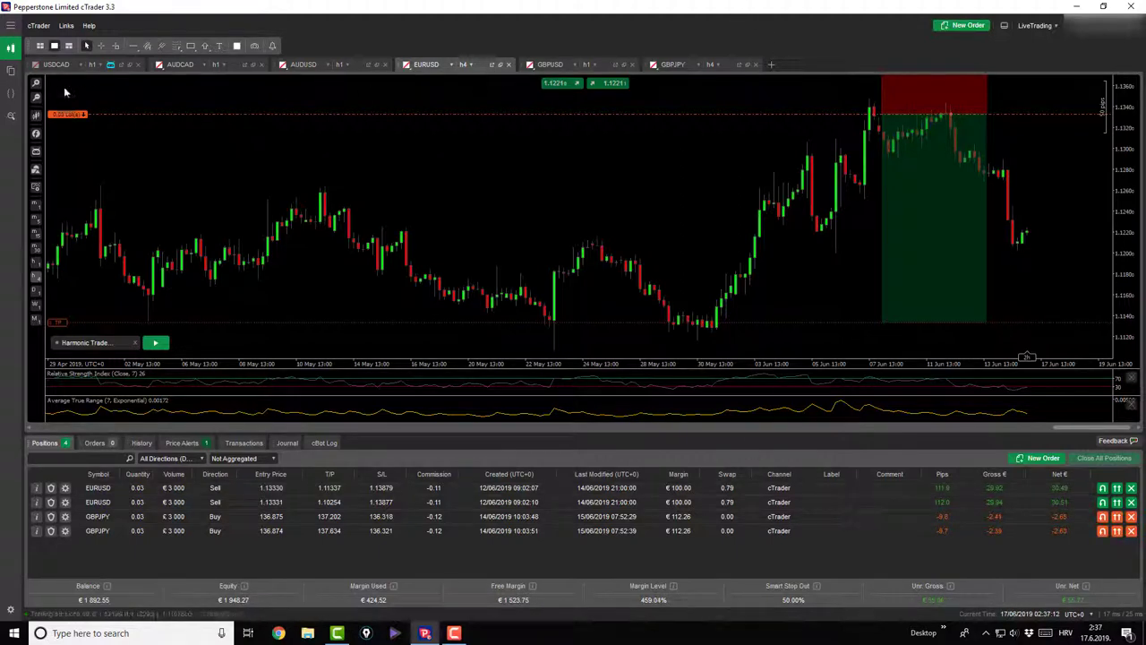
{"action": "left_click", "coordinate": [1004, 26]}
Draw a Cypher pattern on the GBPJPY four-hour chart, with C at the 11 June high and D at the 78.60% level
{"action": "left_click", "coordinate": [670, 65]}
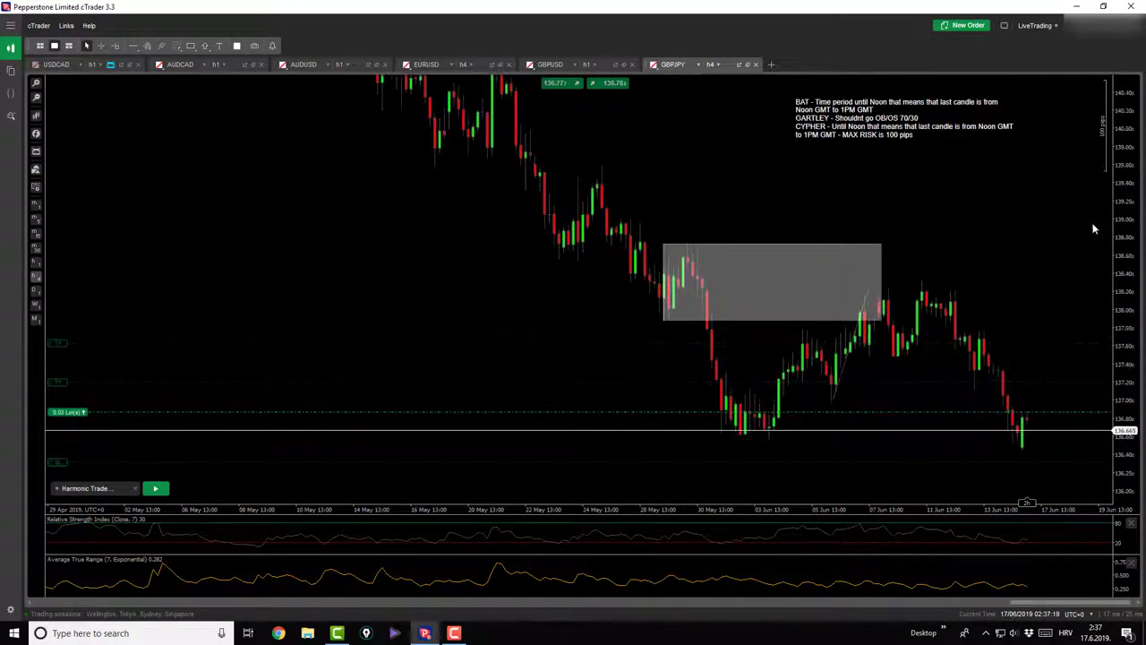
{"action": "left_click", "coordinate": [156, 489]}
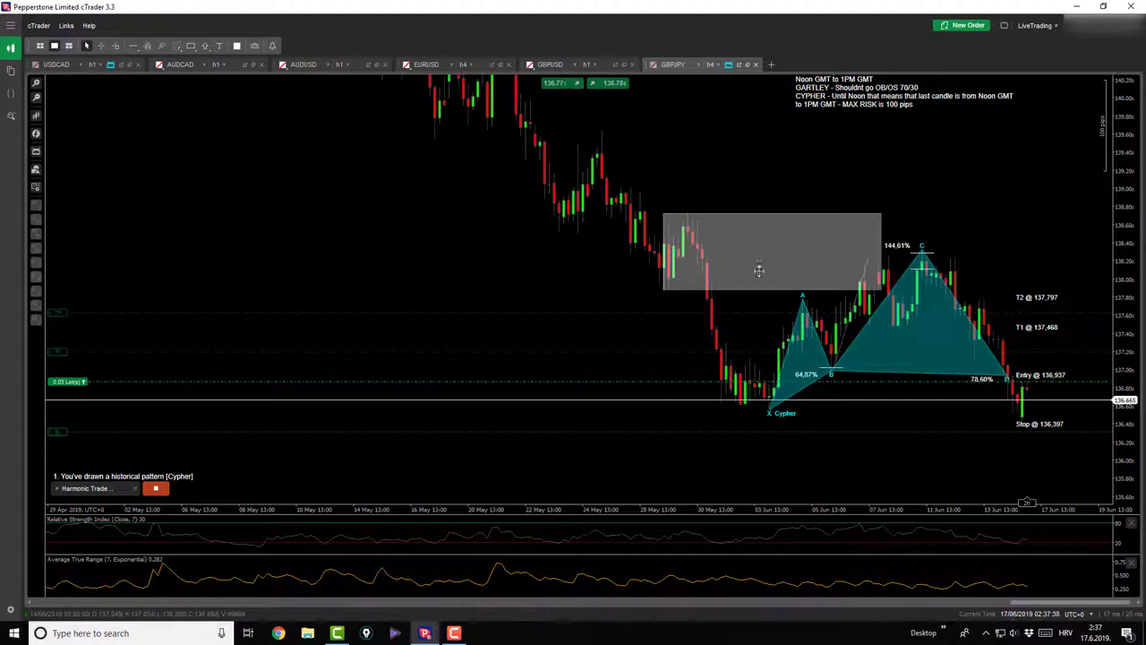
{"action": "left_click", "coordinate": [36, 83]}
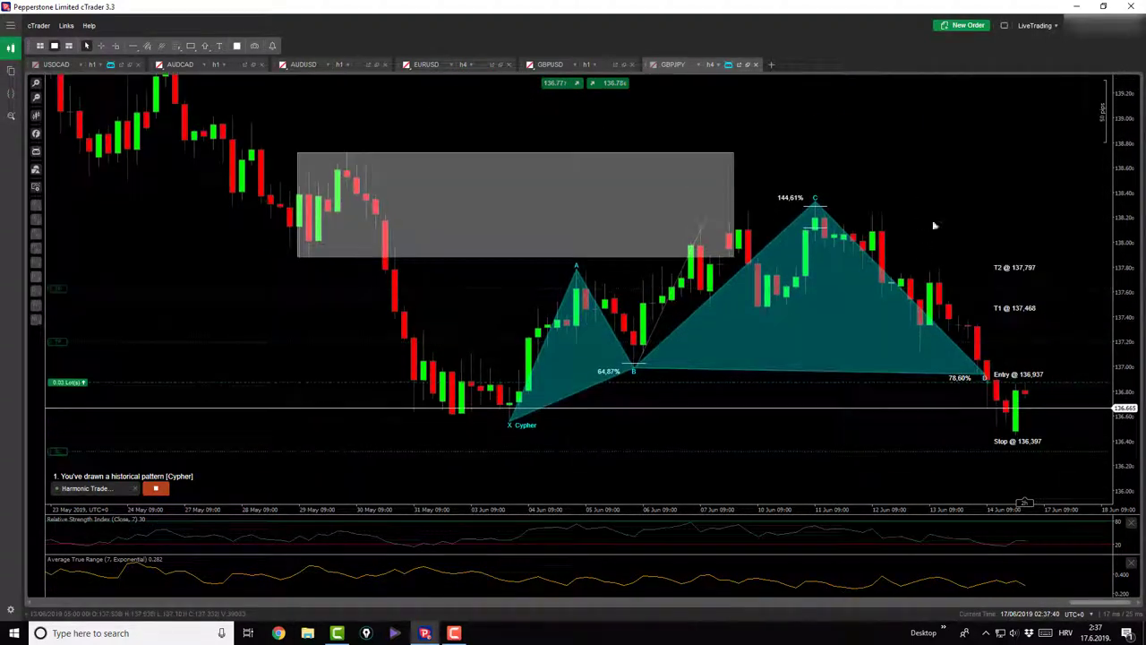
Draw a Fibonacci retracement from C's high to the latest GBPJPY low, and move the take-profit lines just below the 38.2% and 61.8% levels
{"action": "left_click", "coordinate": [102, 45]}
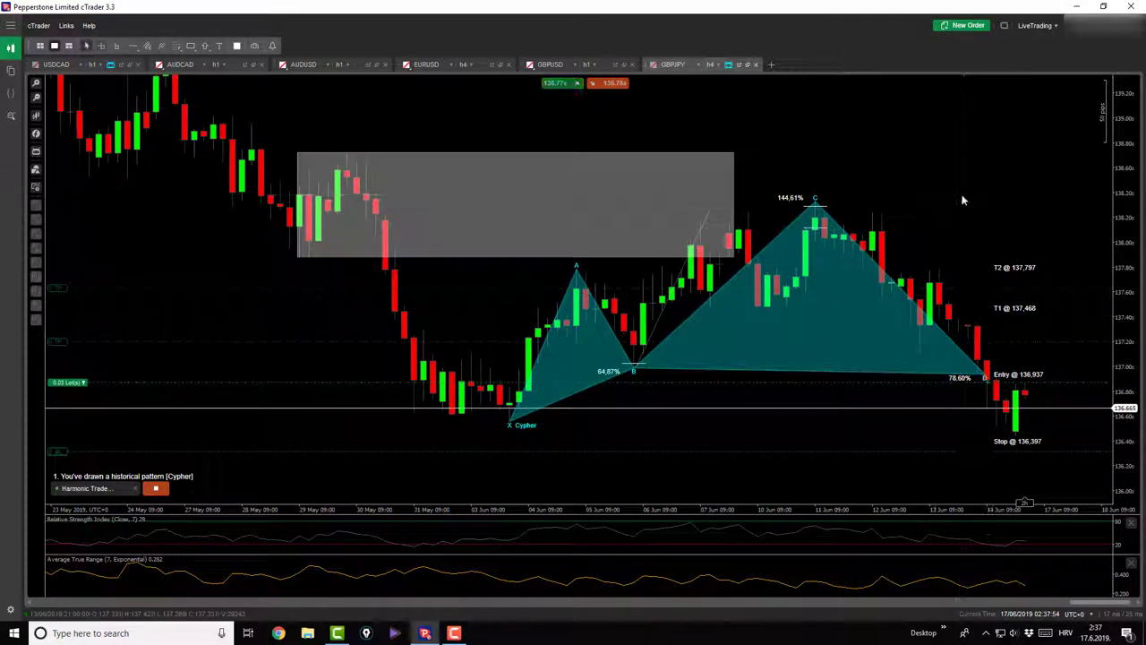
{"action": "left_click", "coordinate": [176, 46]}
{"action": "left_click", "coordinate": [215, 56]}
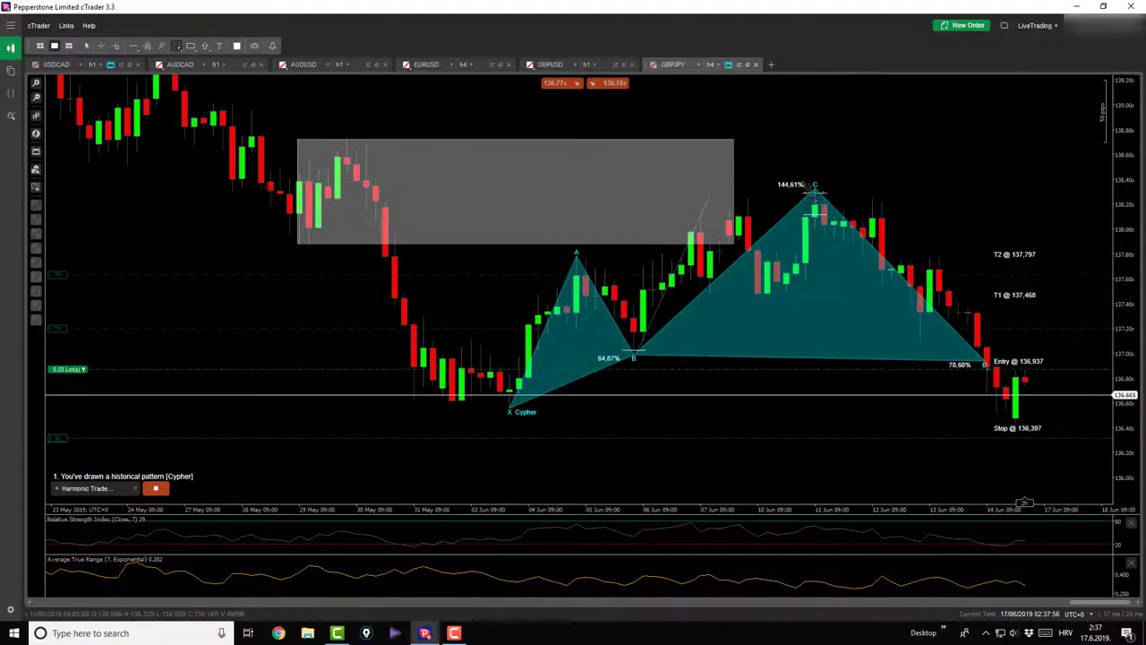
{"action": "left_click_drag", "start_coordinate": [814, 186], "coordinate": [1016, 420]}
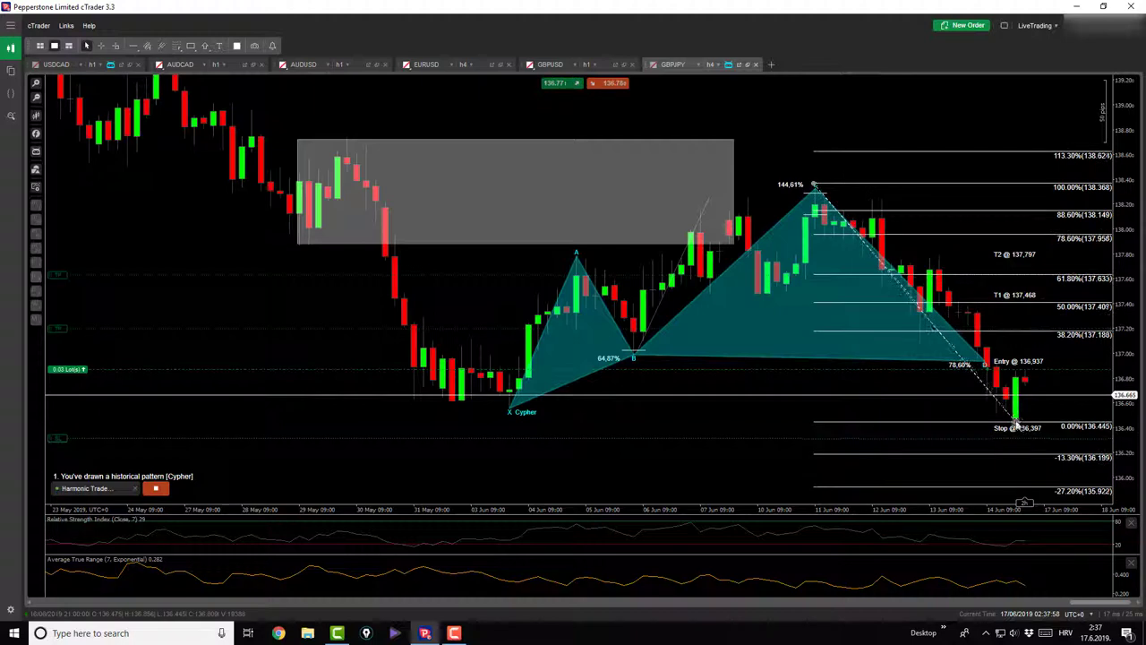
{"action": "left_click_drag", "start_coordinate": [817, 183], "coordinate": [815, 190]}
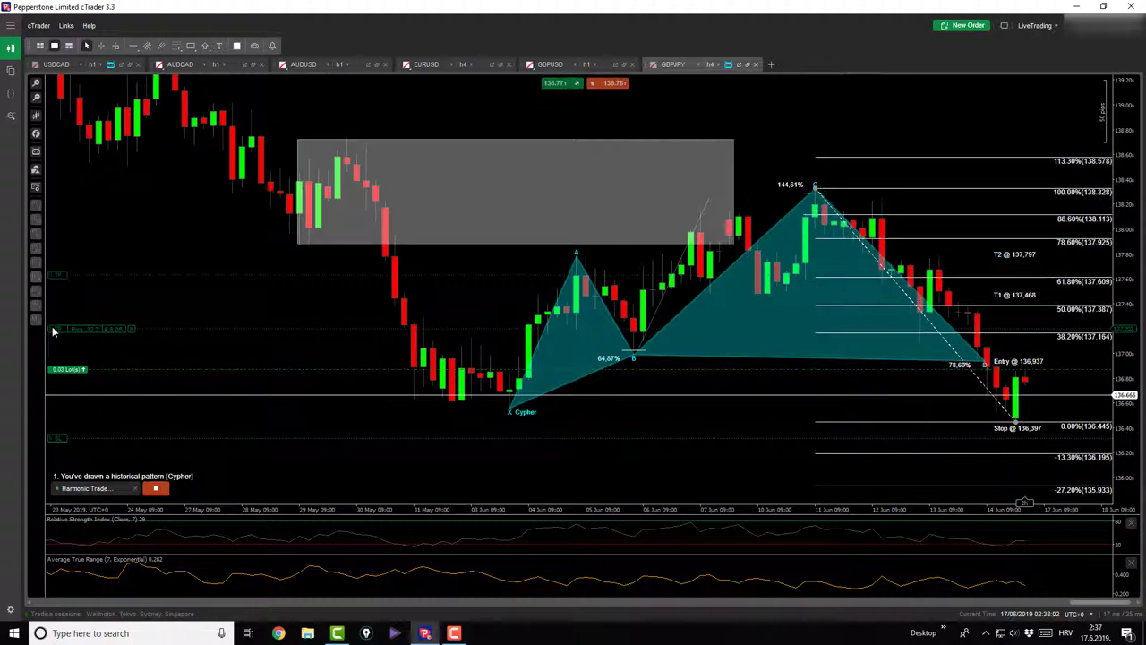
{"action": "left_click_drag", "start_coordinate": [53, 331], "coordinate": [52, 281]}
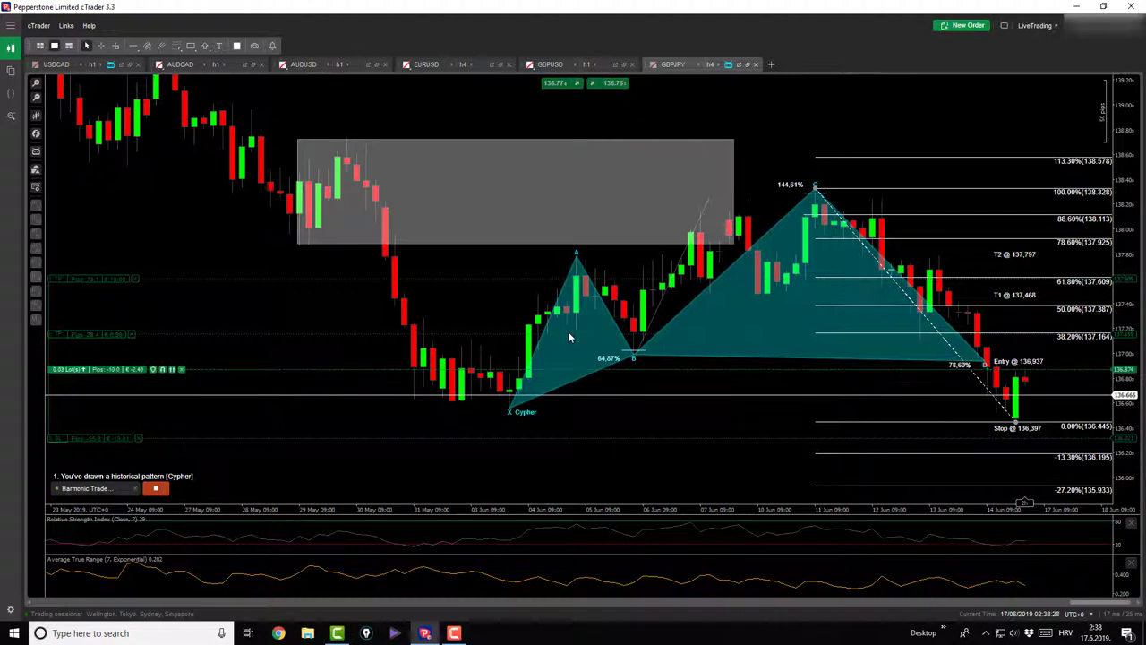
Draw a Bat pattern on the GBPUSD one-hour chart with X at the 31 May low, C at the 12 June high and D at 88.60%
{"action": "left_click", "coordinate": [584, 65]}
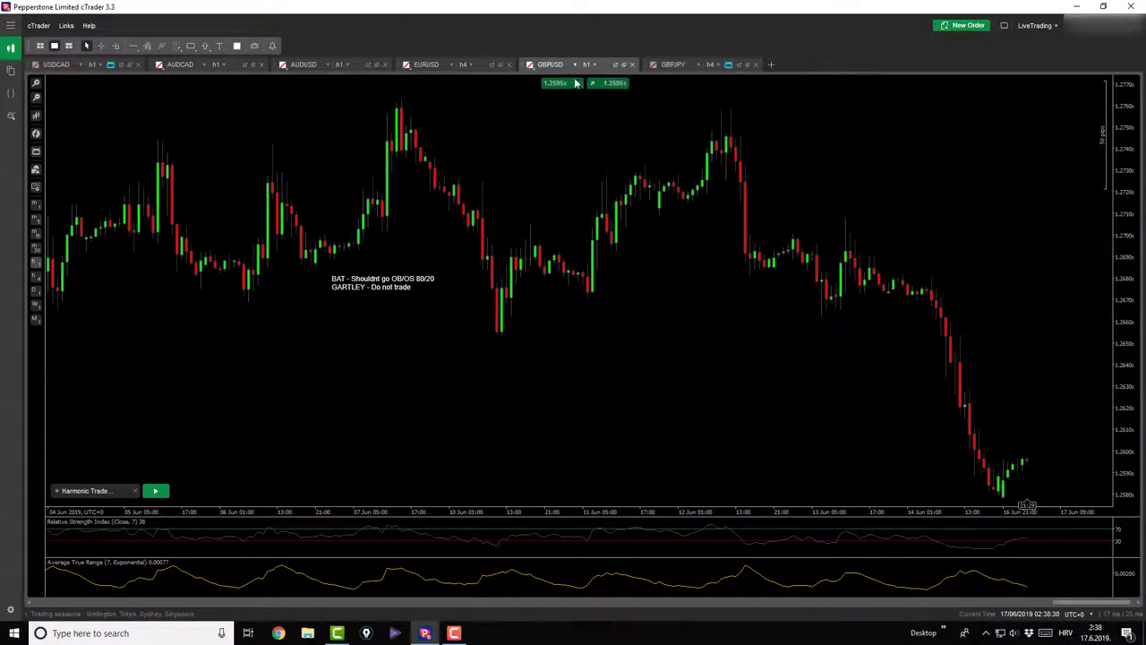
{"action": "left_click", "coordinate": [36, 98]}
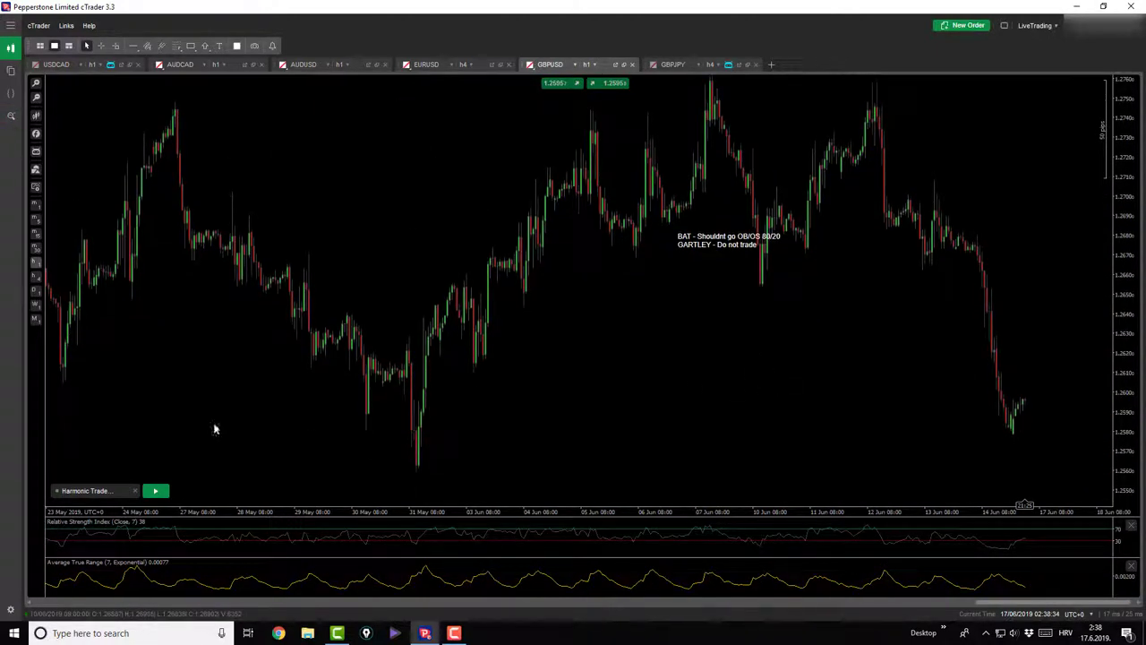
{"action": "left_click", "coordinate": [155, 489]}
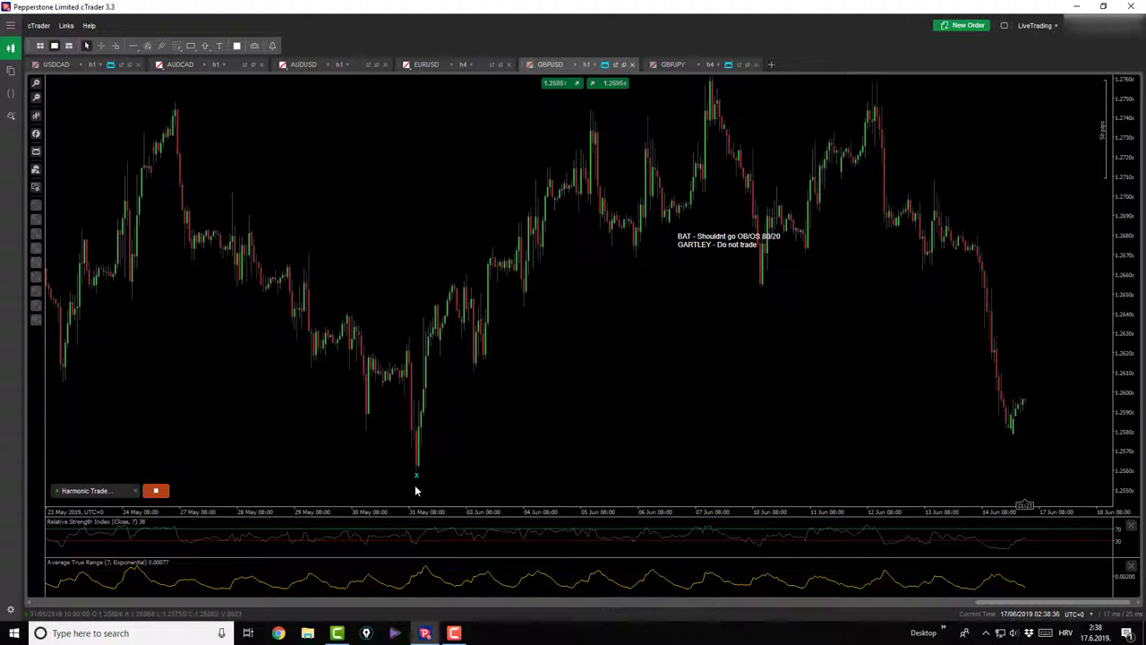
{"action": "left_click", "coordinate": [710, 98]}
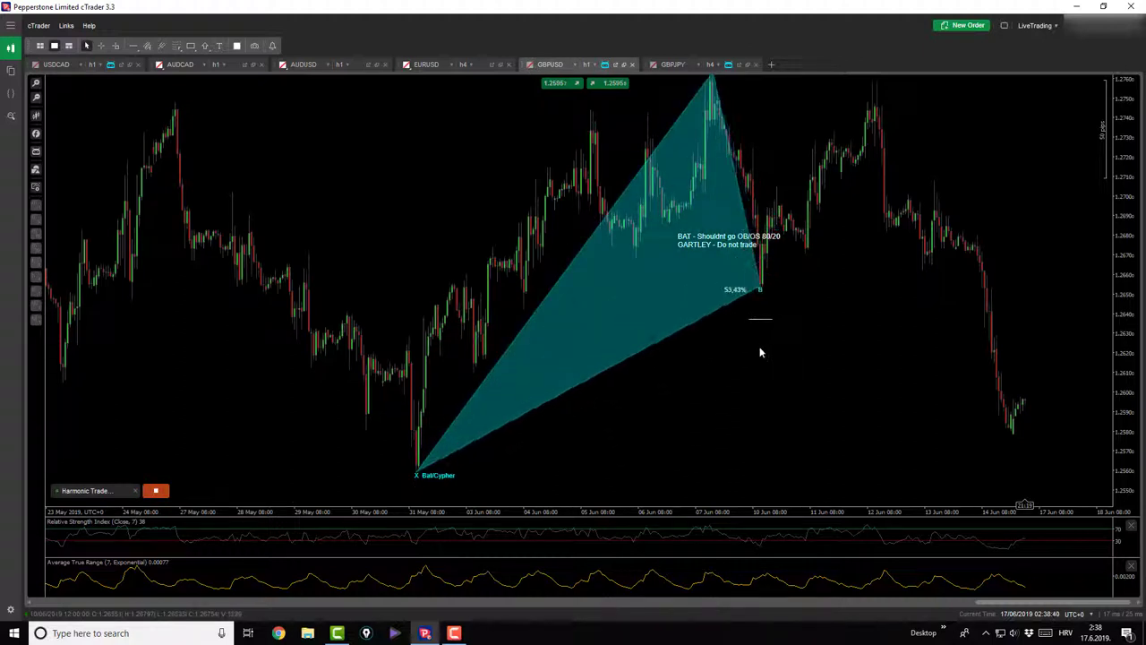
{"action": "left_click", "coordinate": [761, 349]}
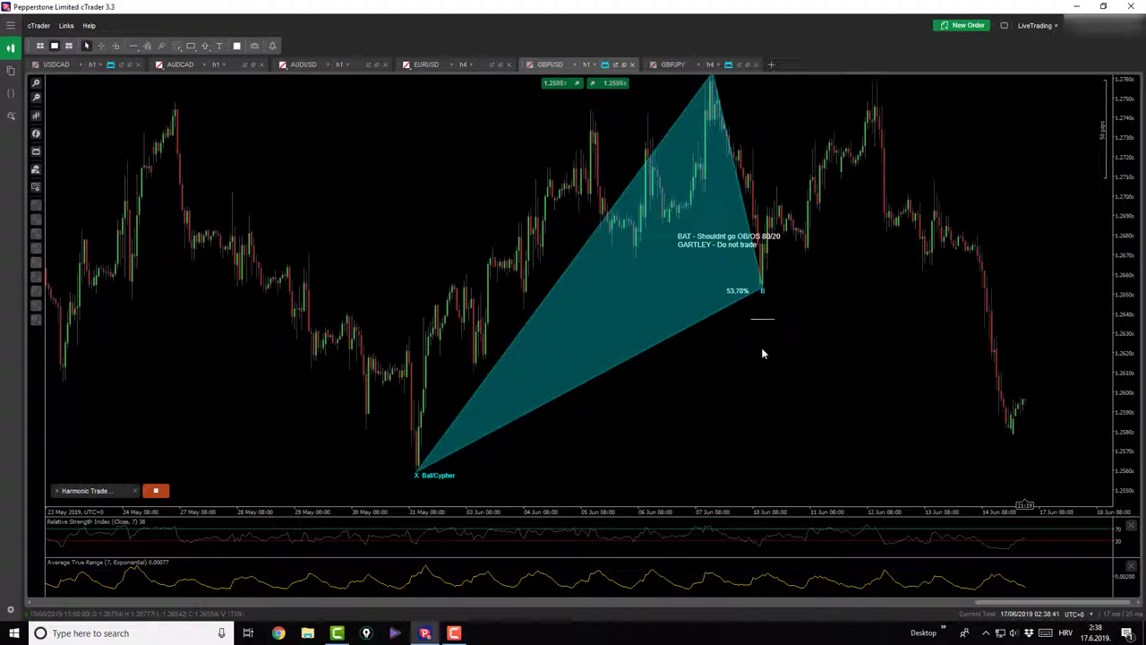
{"action": "left_click", "coordinate": [878, 83]}
{"action": "left_click", "coordinate": [1009, 474]}
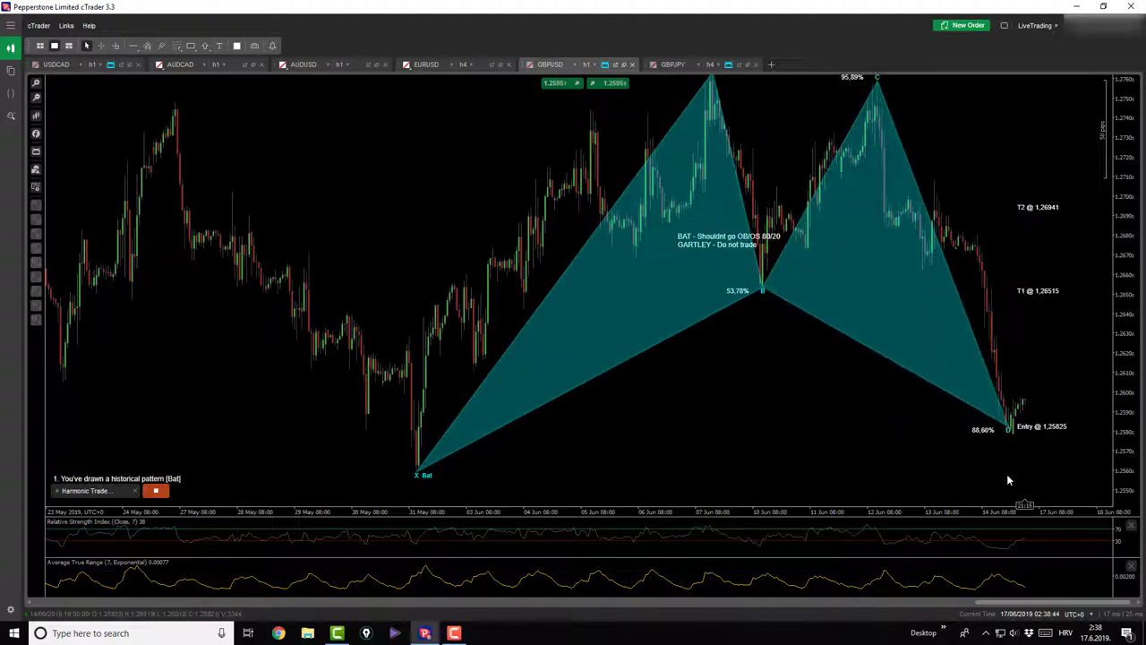
Measure the distance from the GBPUSD Bat pattern's entry to its T2 target, and examine where the stop level lies
{"action": "left_click", "coordinate": [37, 83]}
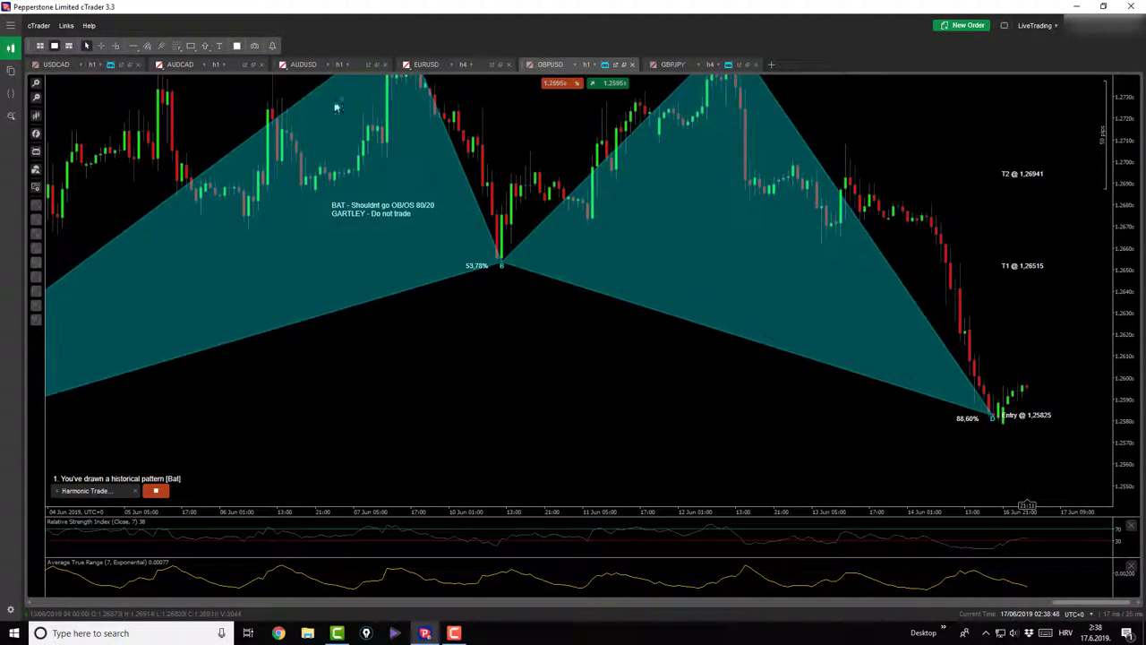
{"action": "left_click", "coordinate": [101, 46]}
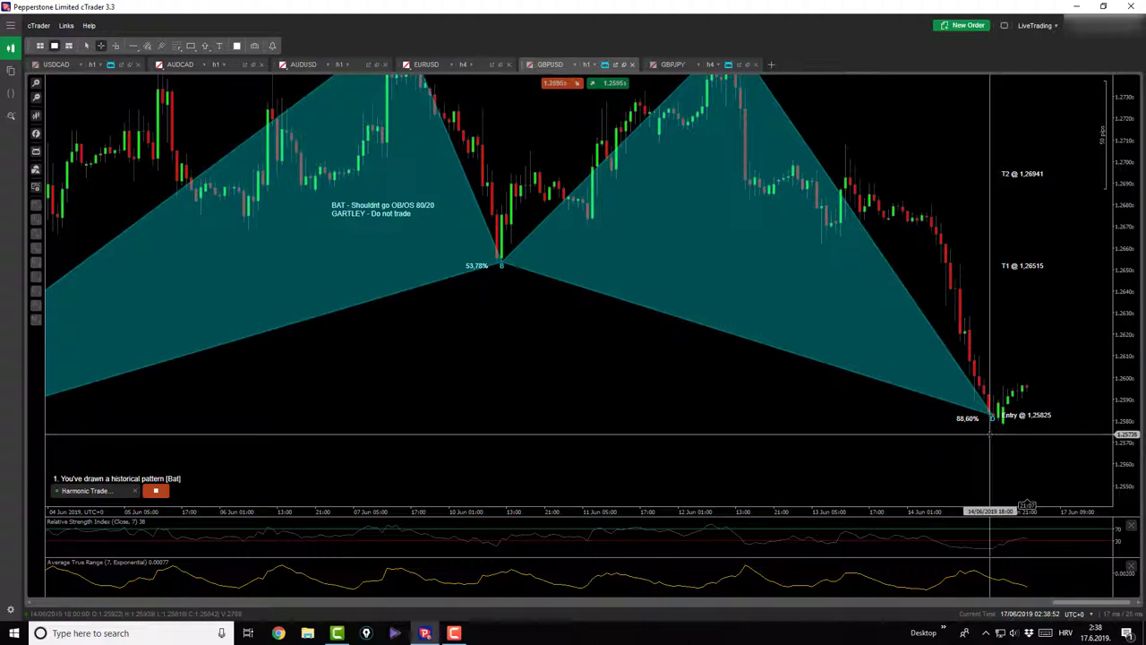
{"action": "left_click_drag", "start_coordinate": [1016, 416], "coordinate": [1015, 175]}
{"action": "scroll", "coordinate": [765, 385], "scroll_direction": "down", "scroll_amount": 3}
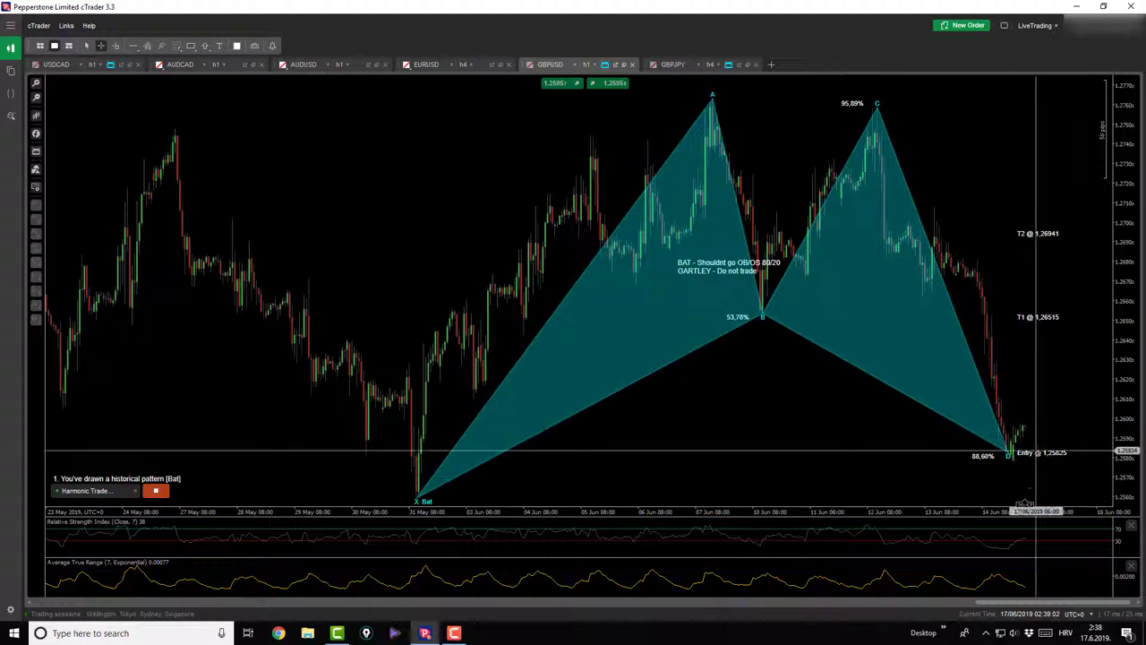
{"action": "left_click_drag", "start_coordinate": [1051, 433], "coordinate": [1057, 464]}
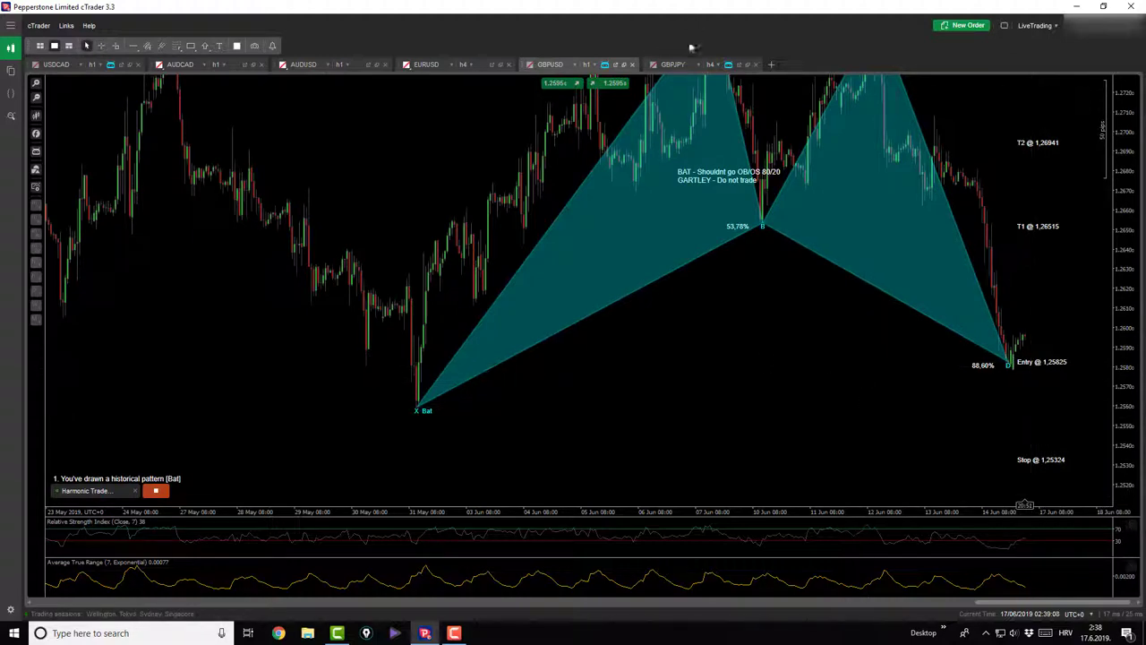
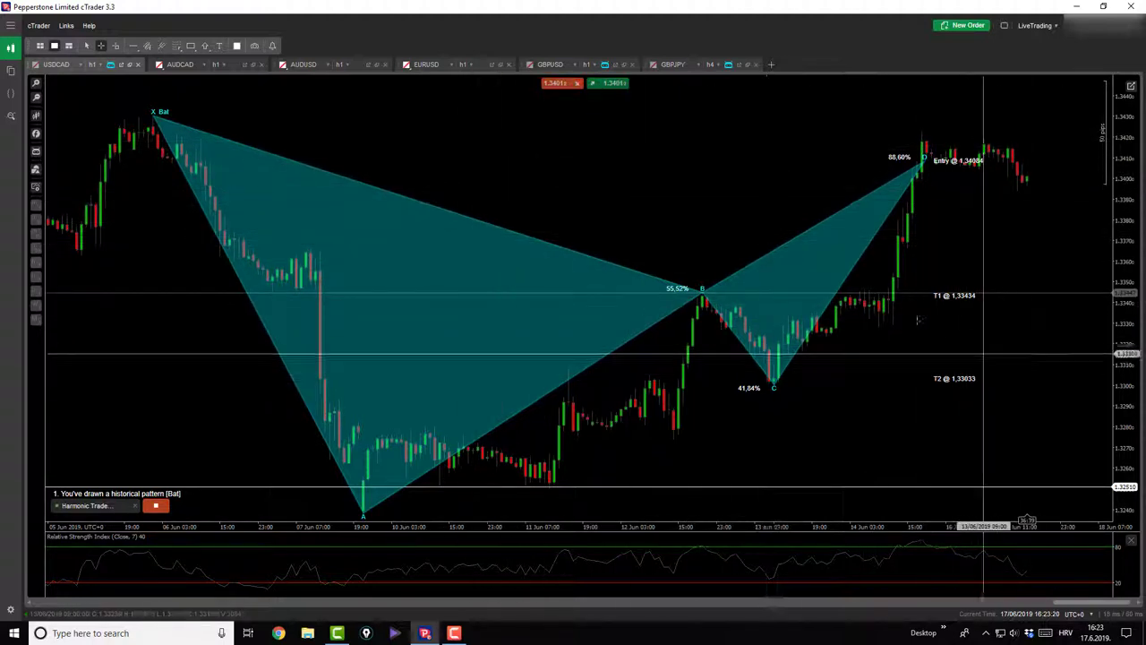
Measure from the 11 June high to the latest low on AUDCAD, and remove the price alert at 0.92397
{"action": "left_click", "coordinate": [179, 64]}
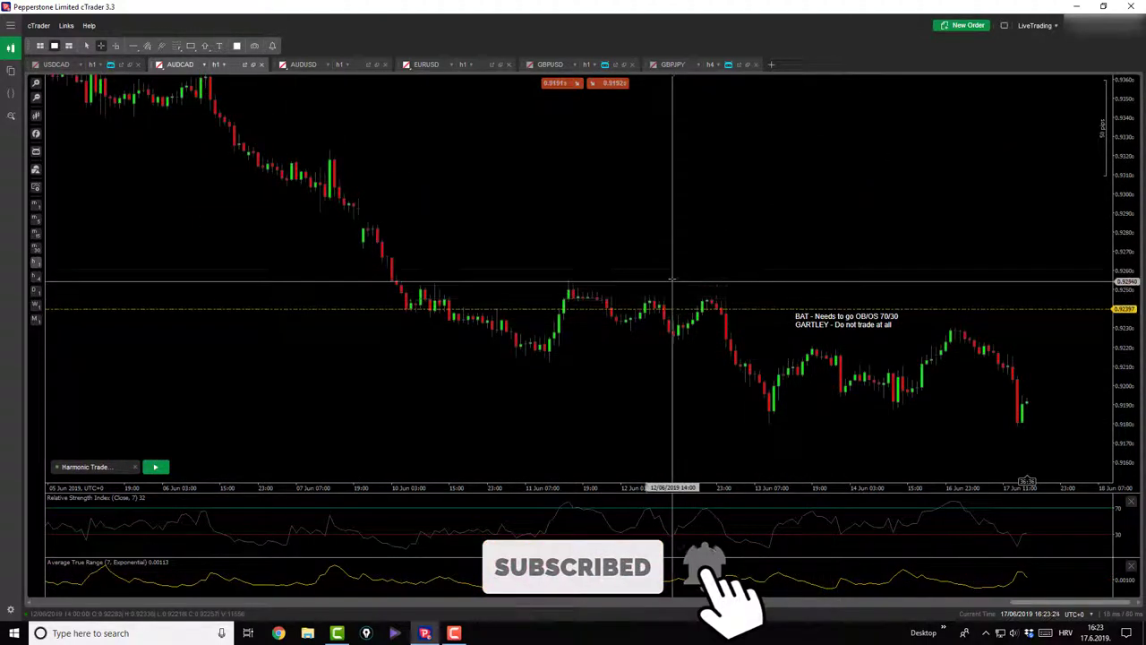
{"action": "left_click_drag", "start_coordinate": [582, 284], "coordinate": [1010, 414]}
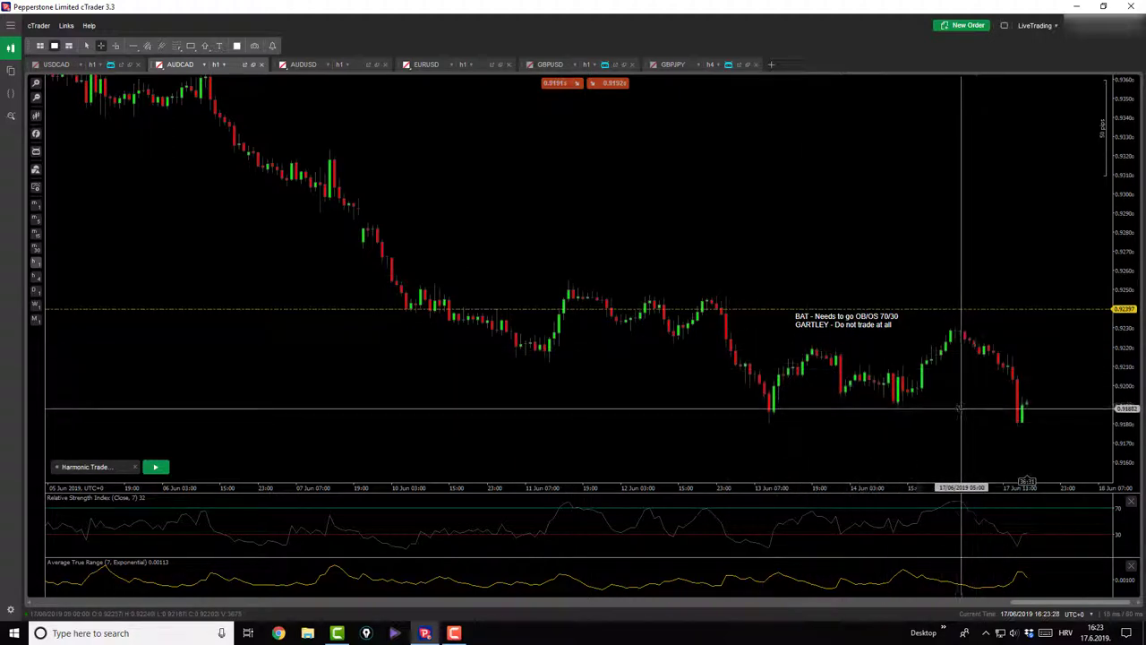
{"action": "left_click", "coordinate": [1090, 309]}
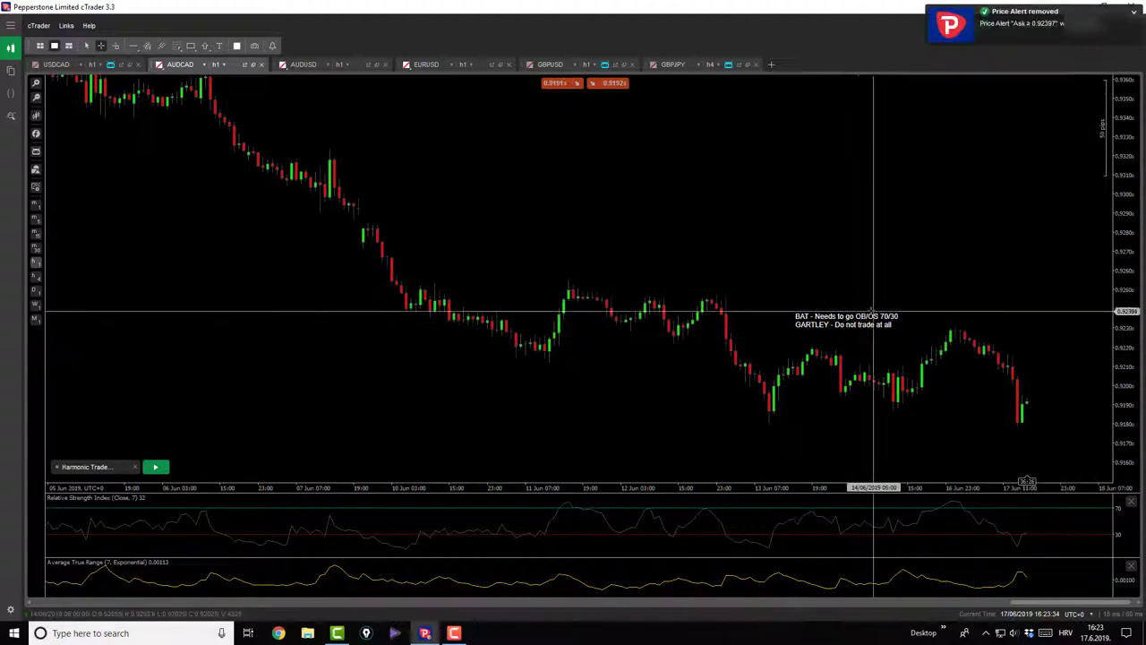
Examine AUDUSD on the four-hour and daily timeframes, comparing the latest price with the horizontal support line
{"action": "left_click", "coordinate": [303, 65]}
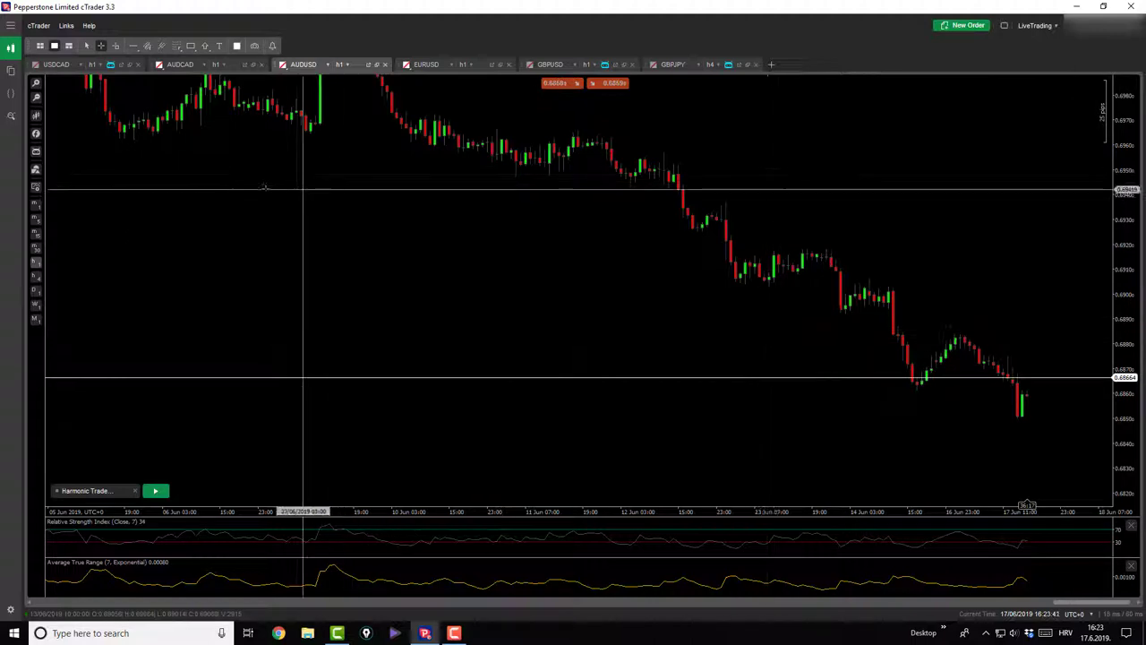
{"action": "left_click", "coordinate": [36, 281]}
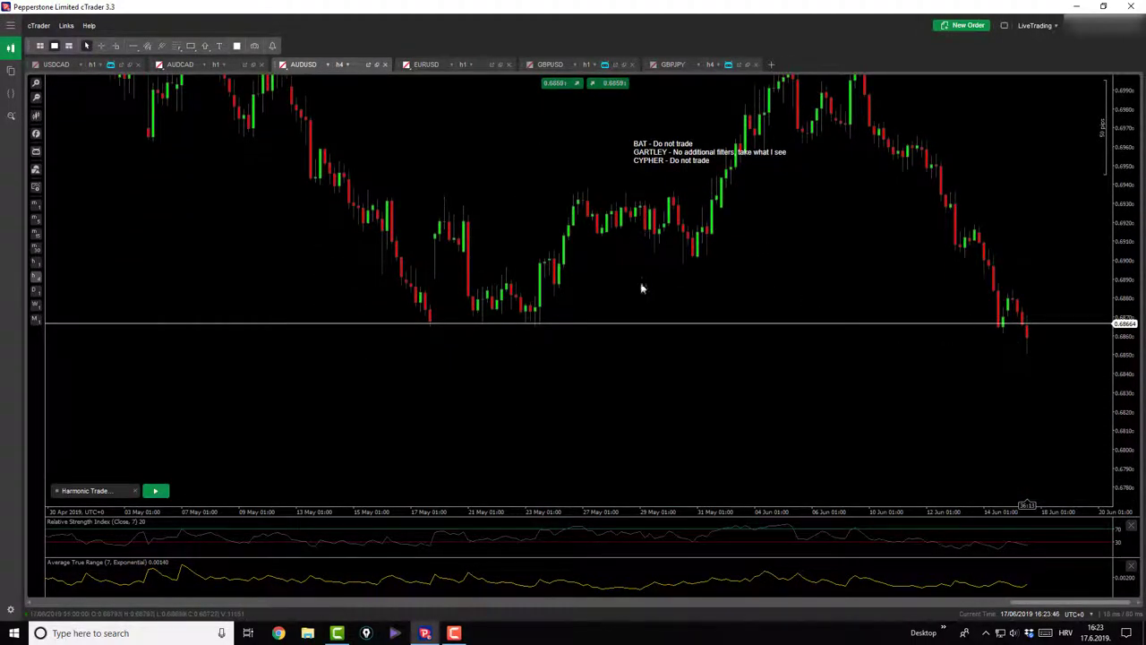
{"action": "left_click", "coordinate": [100, 45]}
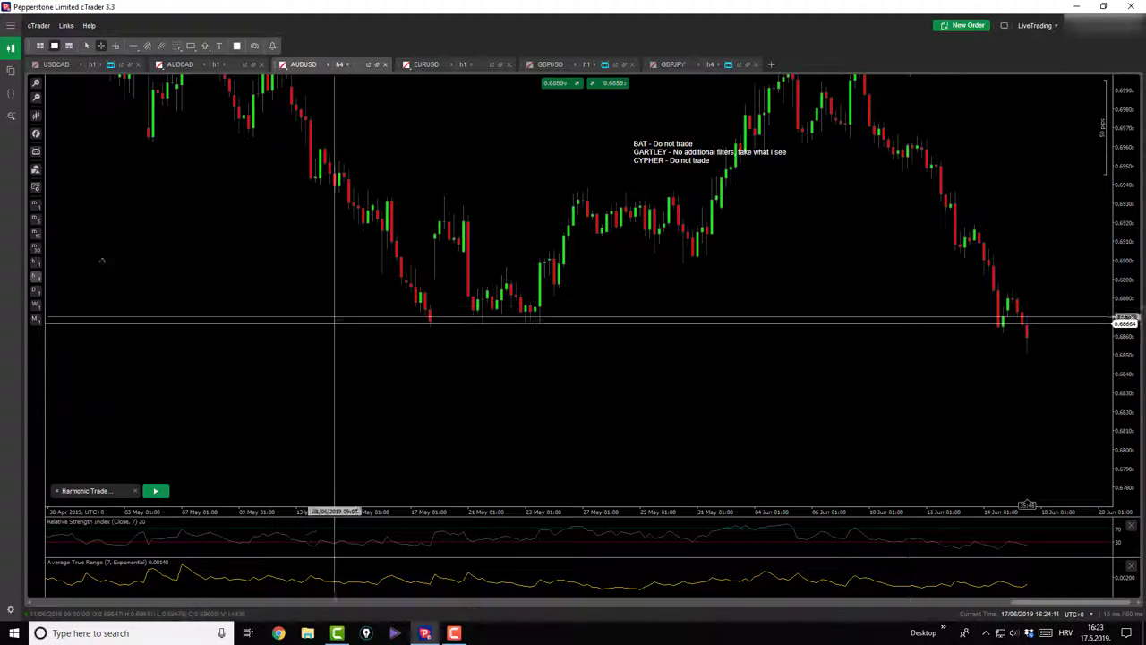
{"action": "left_click", "coordinate": [36, 291]}
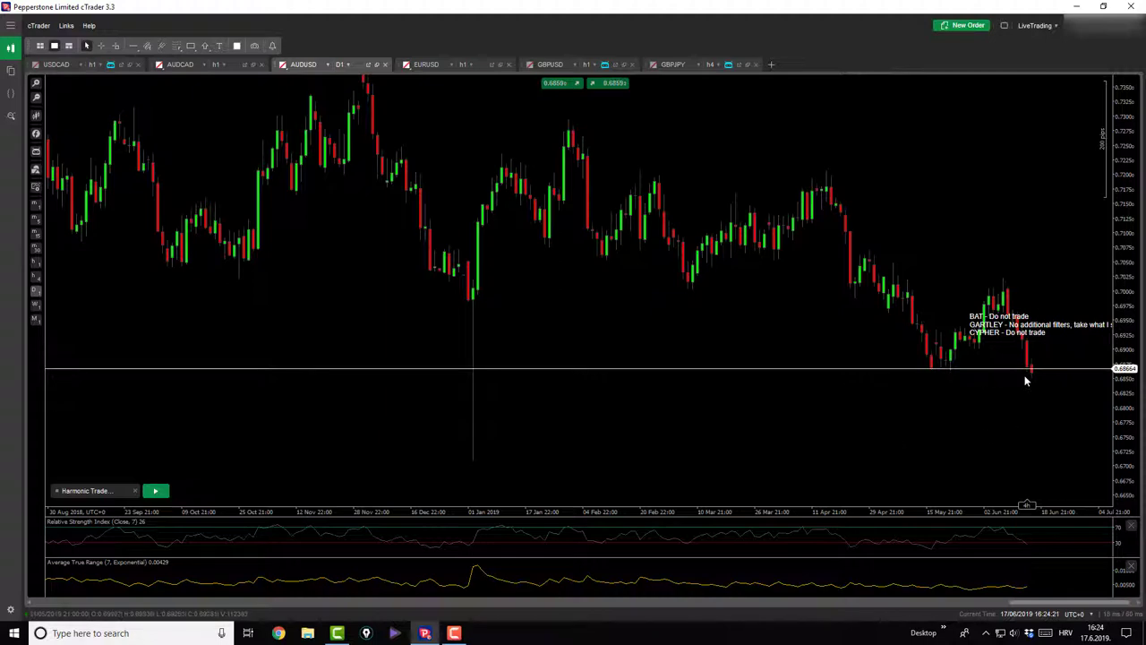
Draw a Fibonacci retracement from the 14 June low to the 17 June high on the EURUSD one-hour chart, and delete it
{"action": "left_click", "coordinate": [428, 64]}
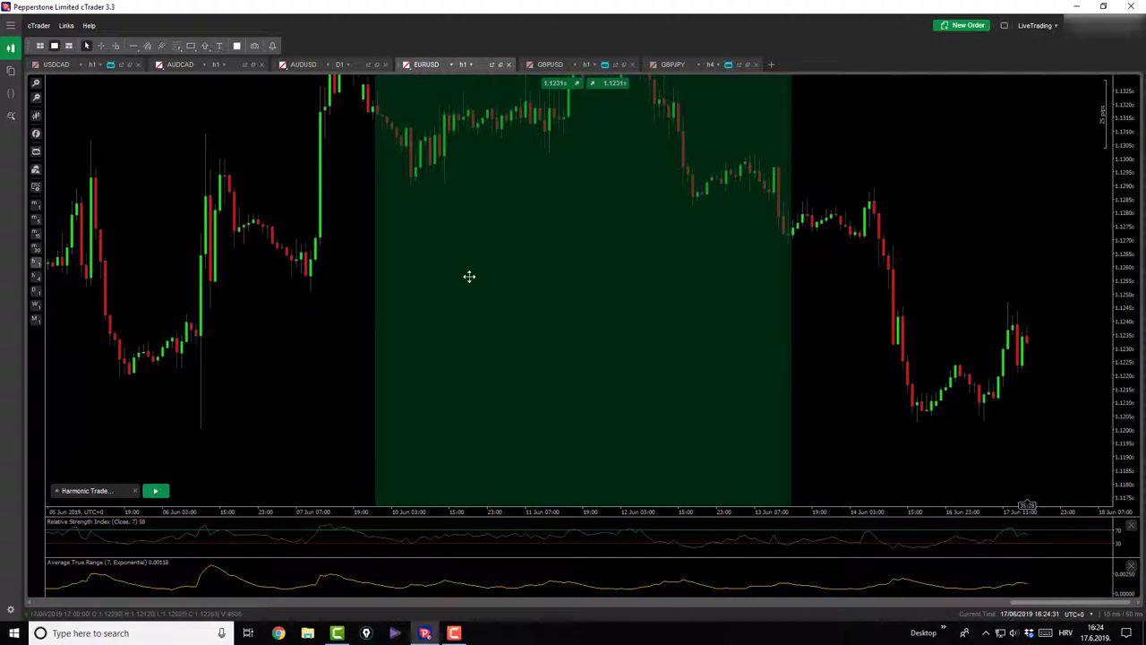
{"action": "left_click", "coordinate": [187, 51]}
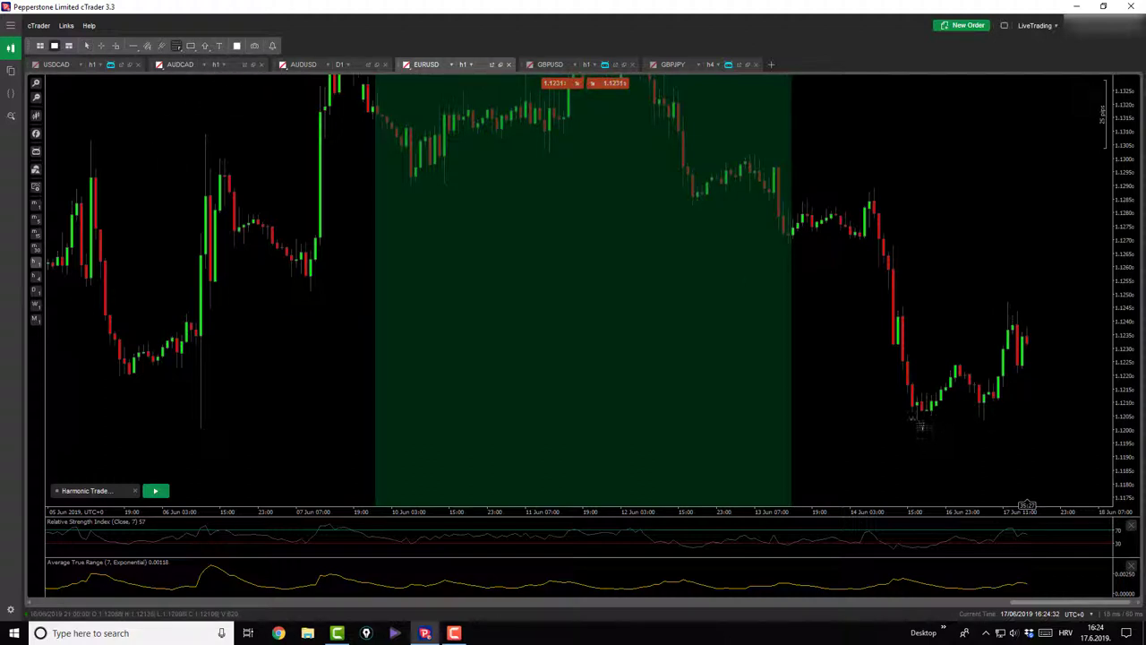
{"action": "mouse_move", "coordinate": [919, 424]}
{"action": "left_mouse_down"}
{"action": "mouse_move", "coordinate": [1015, 286]}
{"action": "mouse_move", "coordinate": [1008, 307]}
{"action": "left_mouse_up"}
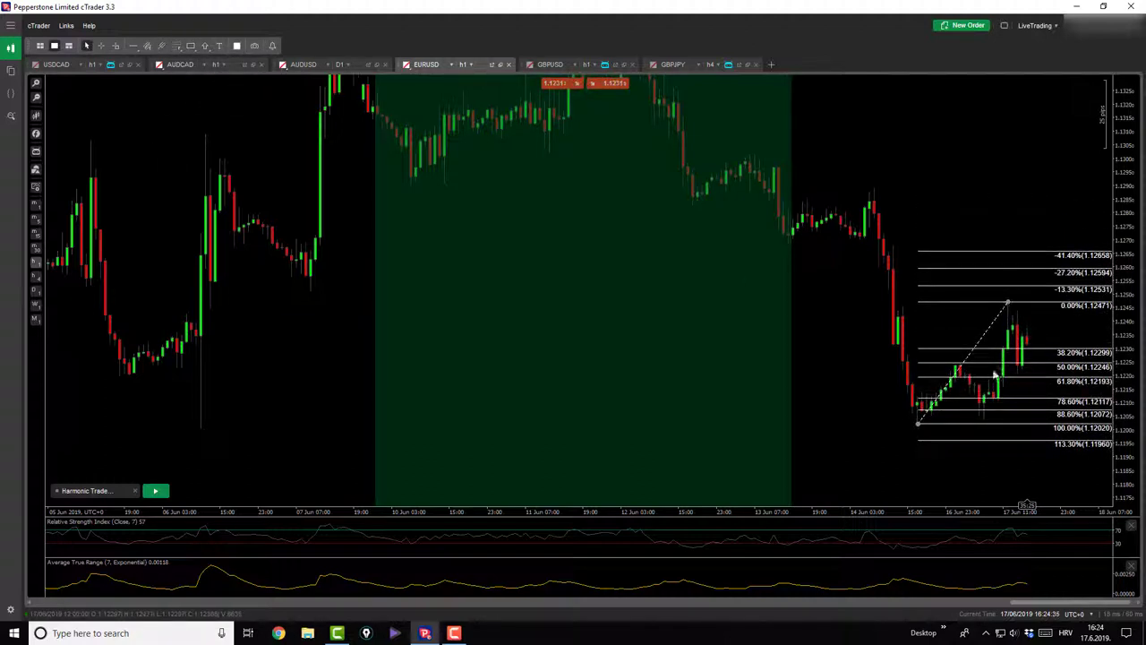
{"action": "left_click_drag", "start_coordinate": [923, 435], "coordinate": [918, 427]}
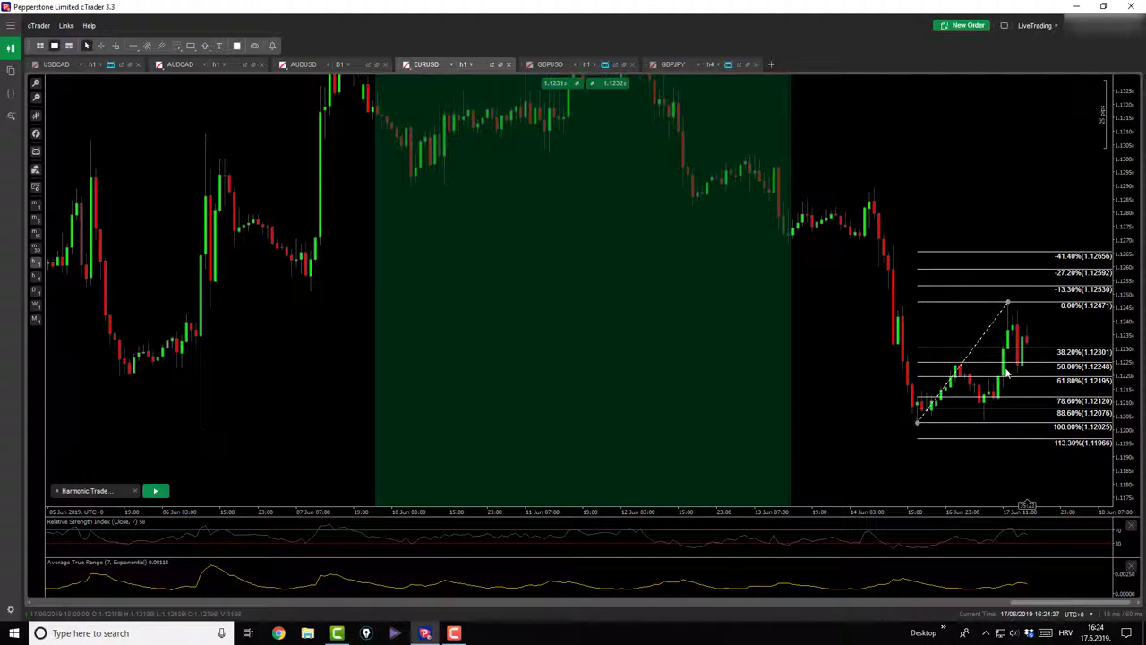
{"action": "left_click", "coordinate": [39, 98]}
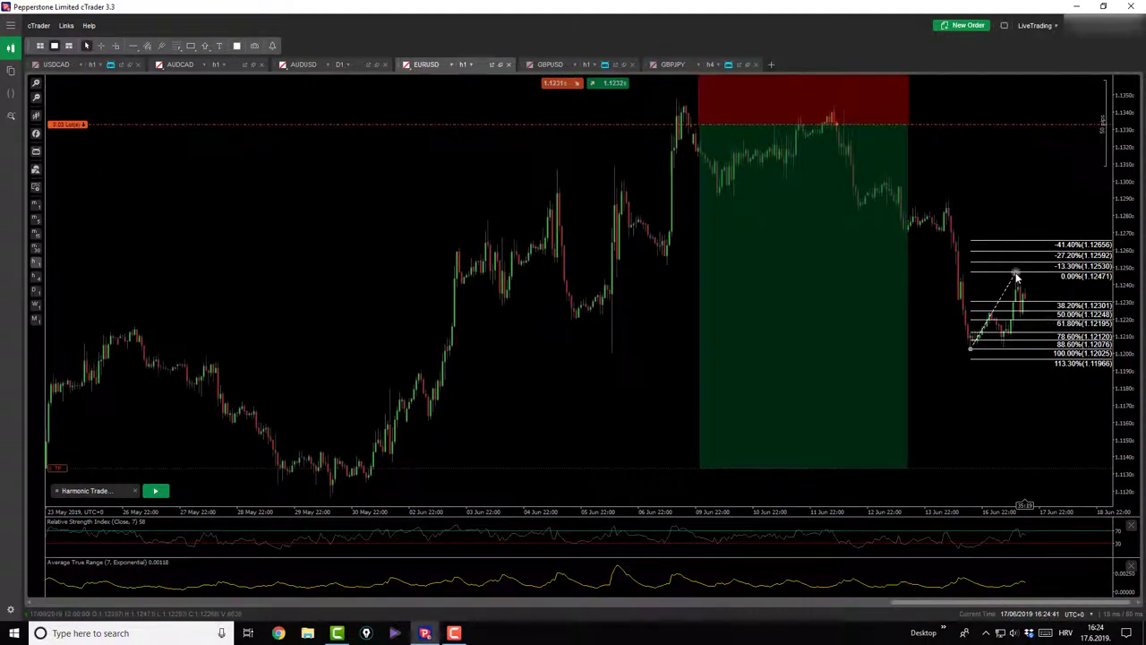
{"action": "key", "text": "Delete"}
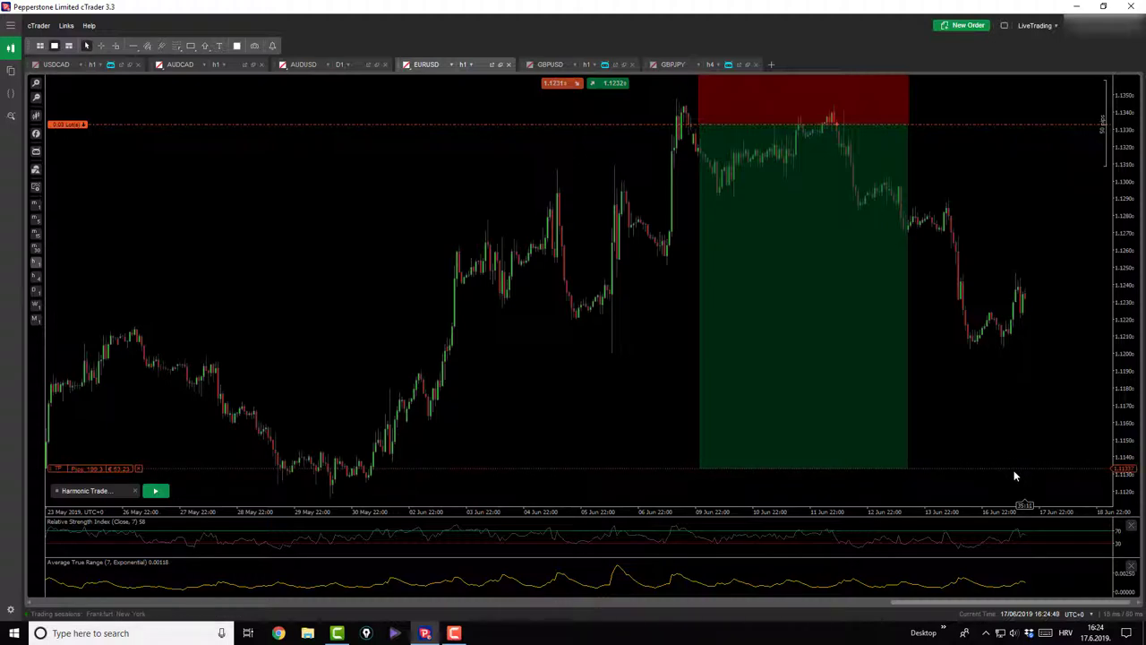
{"action": "mouse_move", "coordinate": [319, 130]}
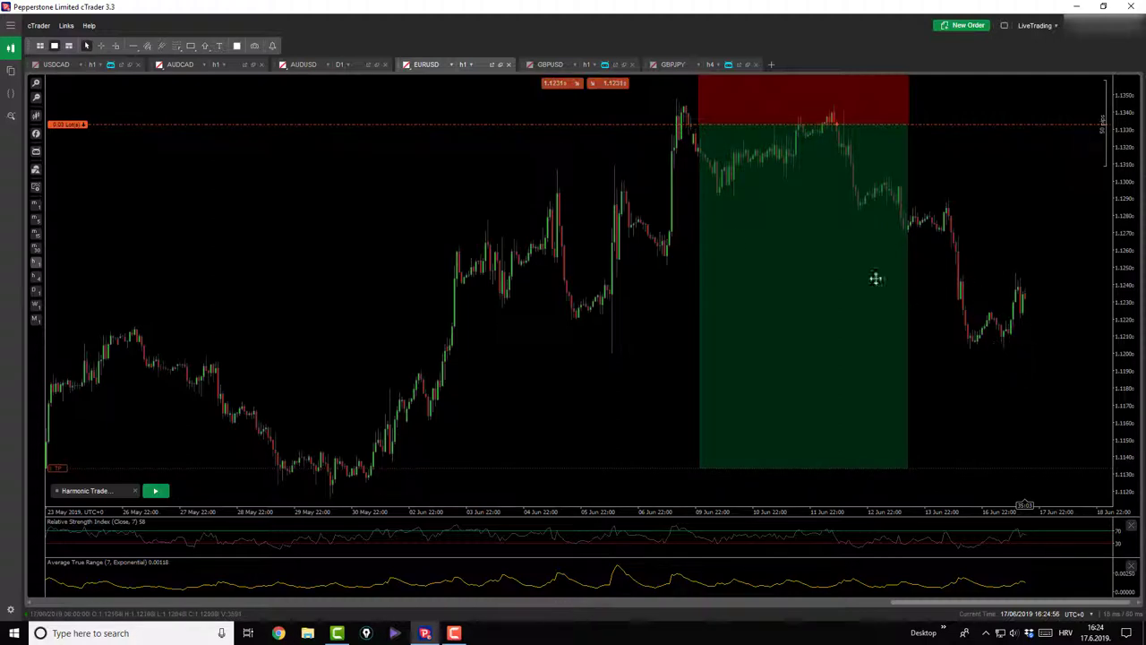
Place a horizontal line at the low of point X, about 1.25588, on the GBPUSD one-hour chart
{"action": "left_click", "coordinate": [540, 64]}
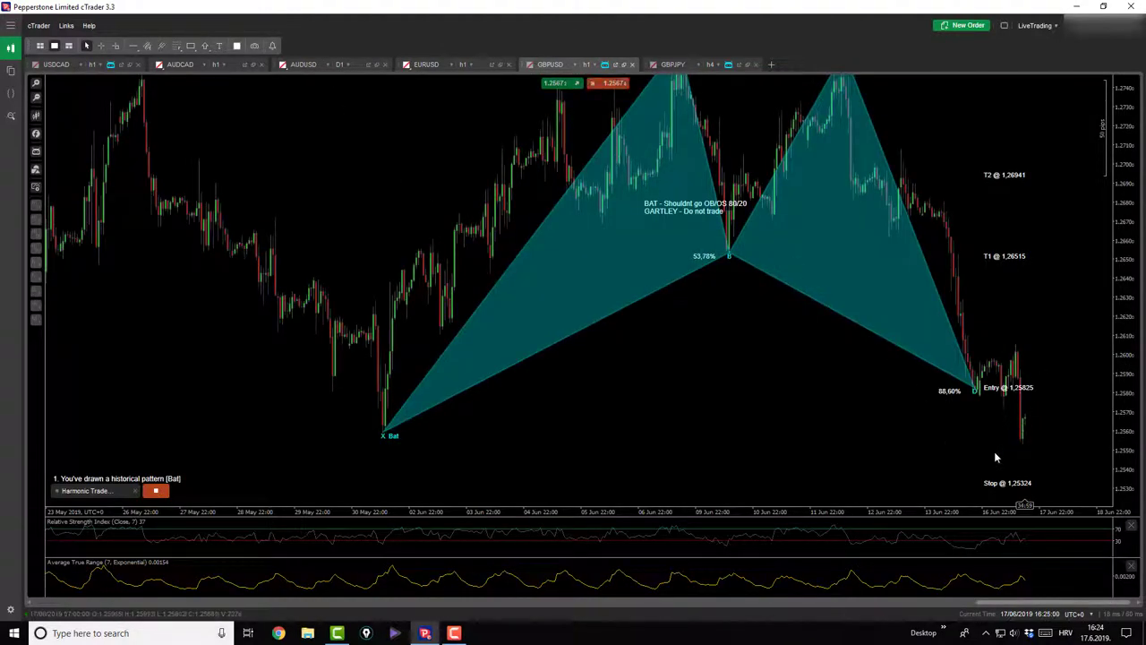
{"action": "left_click", "coordinate": [132, 46]}
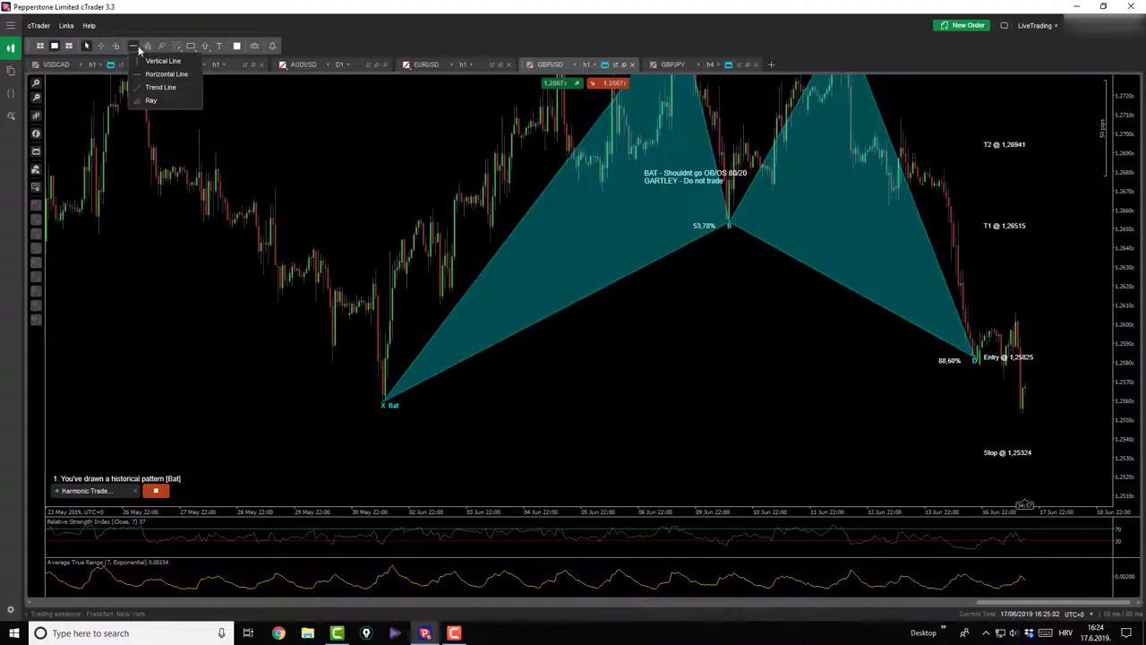
{"action": "left_click", "coordinate": [157, 57]}
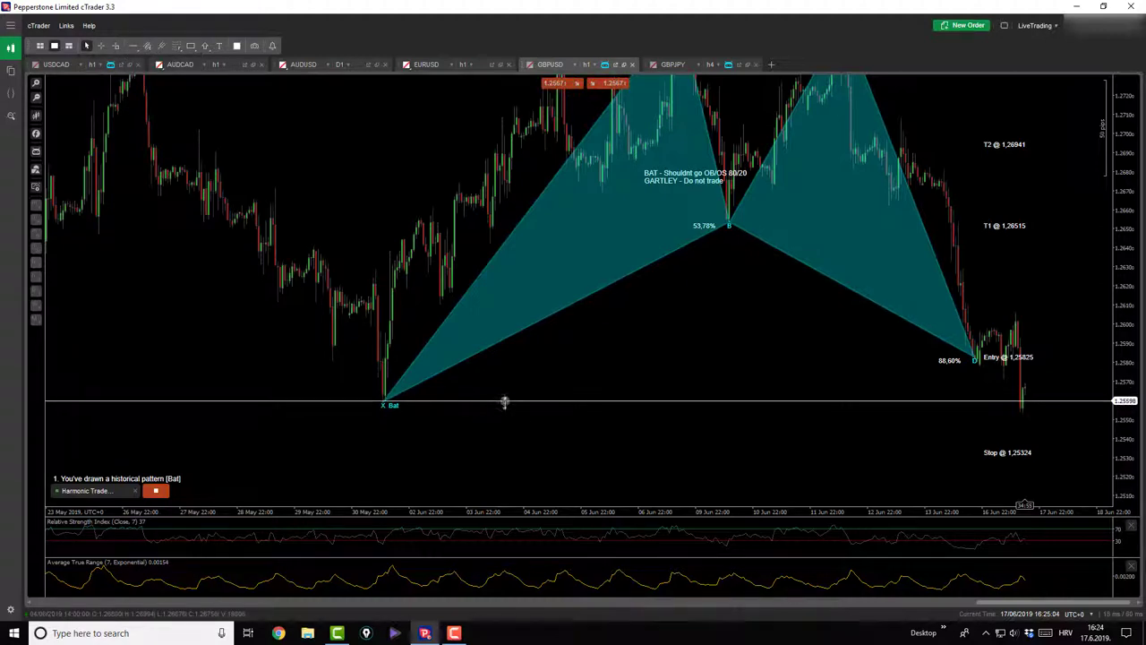
{"action": "left_click", "coordinate": [508, 403]}
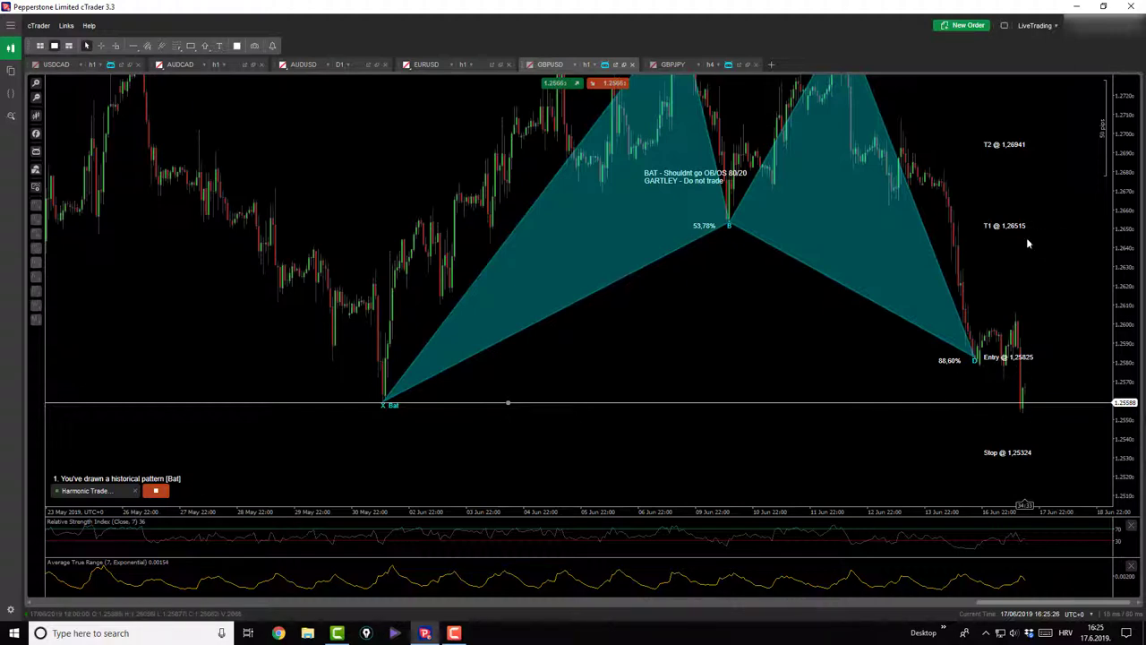
Lower the horizontal line on the GBPJPY chart to just above the 0.00% Fibonacci level, and delete it
{"action": "left_click", "coordinate": [673, 64]}
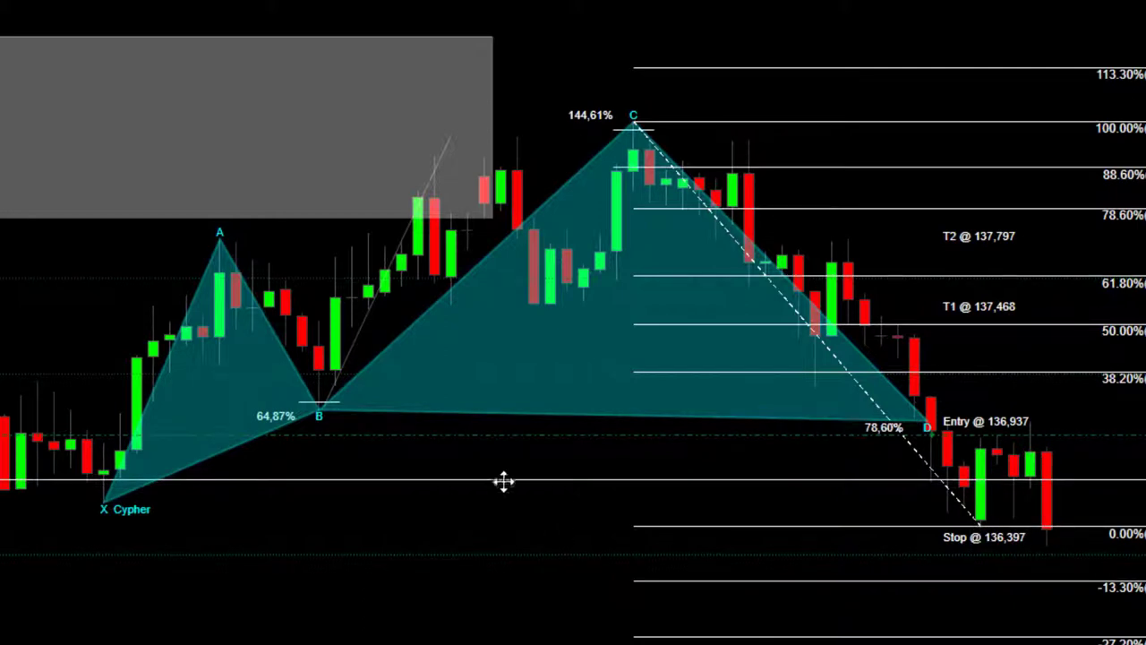
{"action": "left_click_drag", "start_coordinate": [504, 481], "coordinate": [494, 516]}
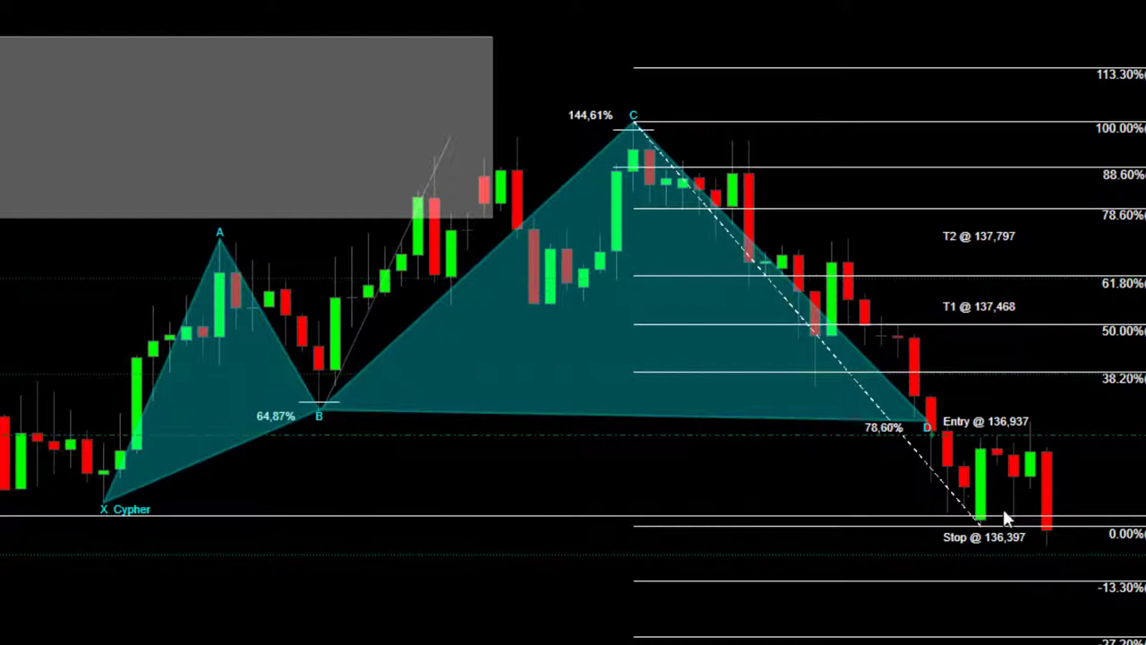
{"action": "left_click", "coordinate": [1007, 514]}
{"action": "key", "text": "Delete"}
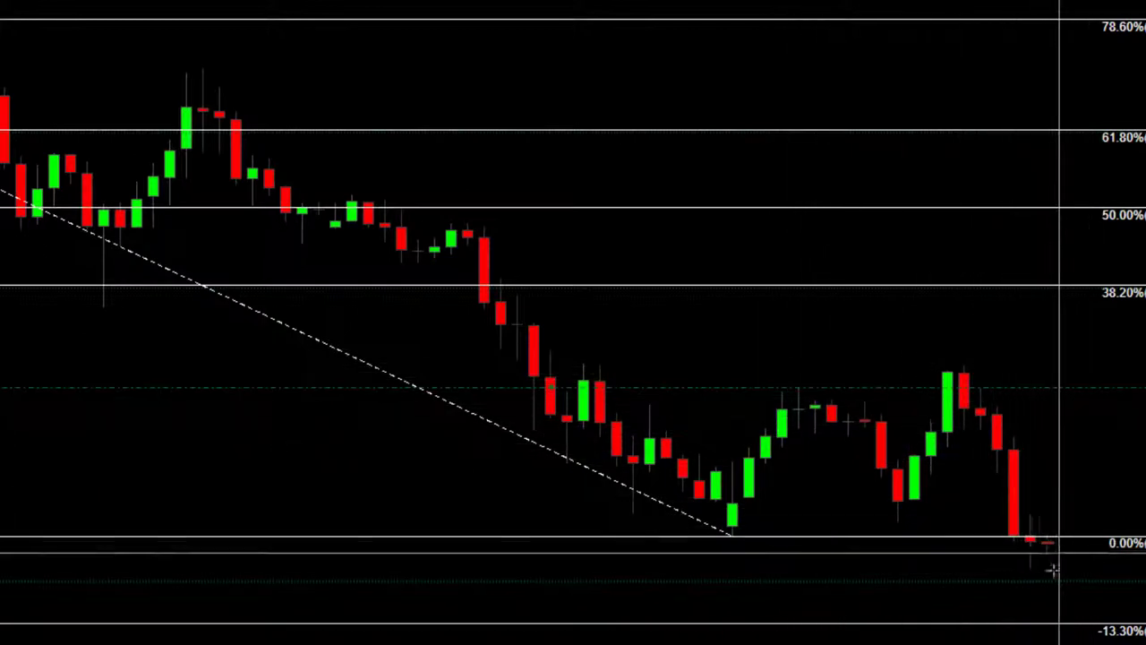
Extend the GBPJPY Fibonacci retracement to the latest low at 136.357, and move the take-profit lines just below the 38.2% and 61.8% levels
{"action": "left_click", "coordinate": [731, 535]}
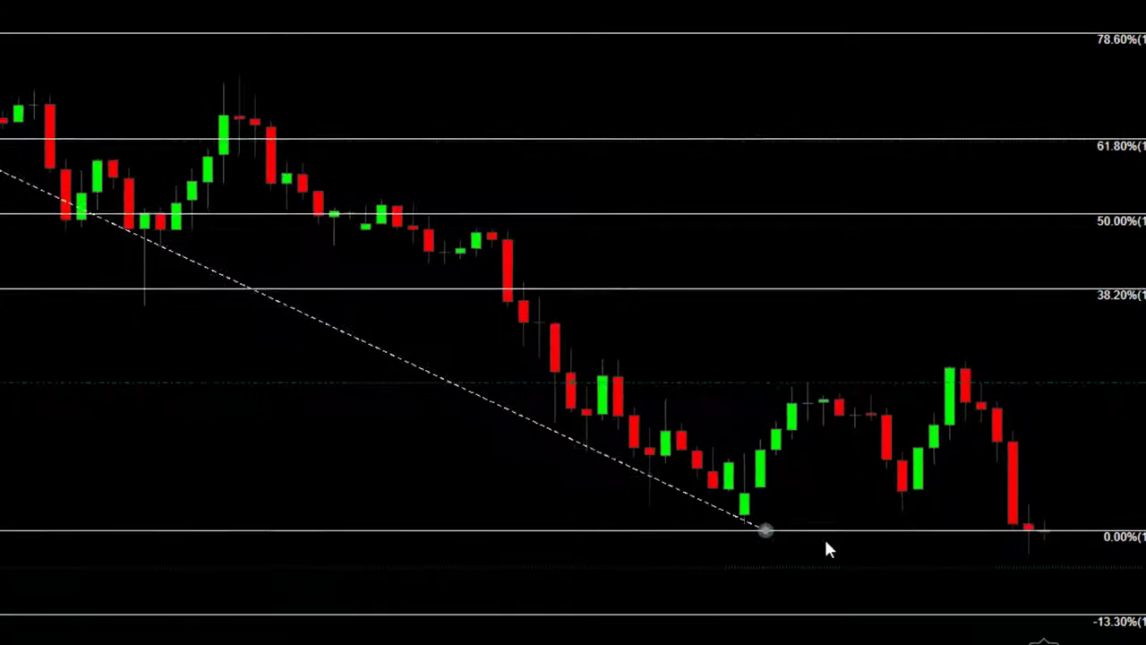
{"action": "left_click_drag", "start_coordinate": [826, 543], "coordinate": [1025, 539]}
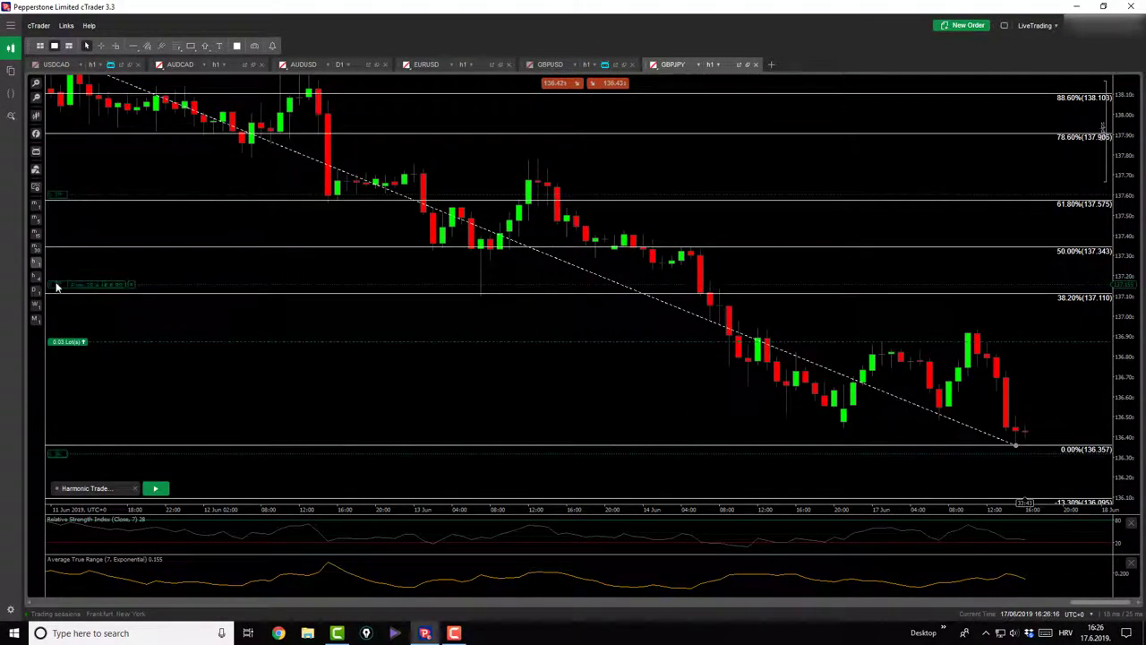
{"action": "left_click_drag", "start_coordinate": [55, 291], "coordinate": [55, 296]}
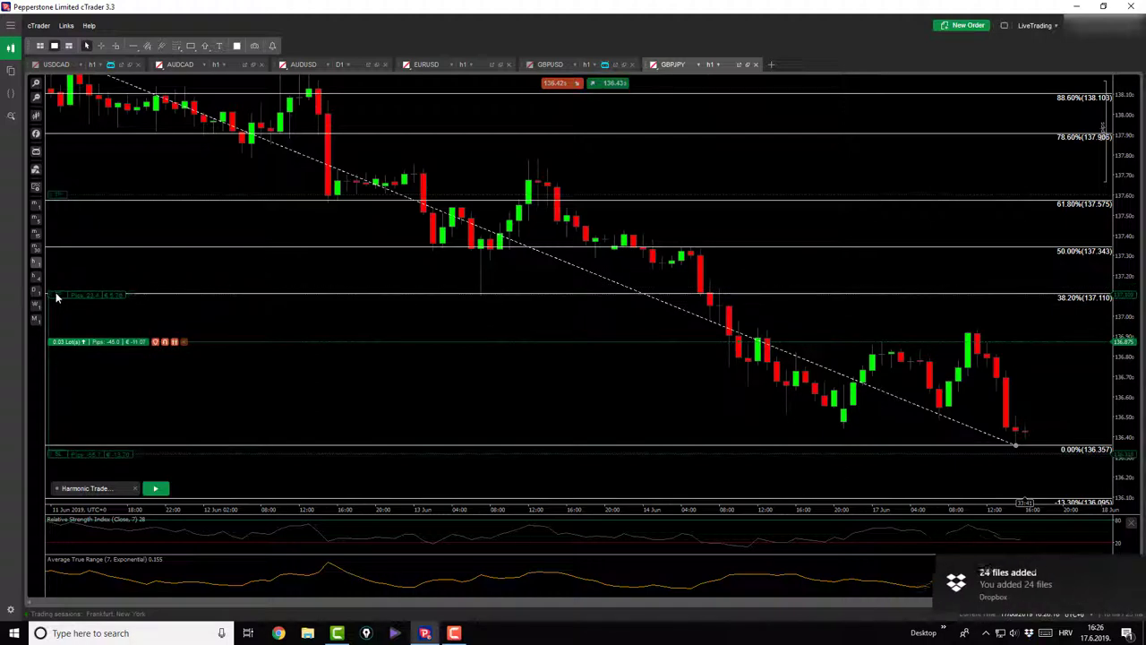
{"action": "left_click_drag", "start_coordinate": [59, 197], "coordinate": [51, 203]}
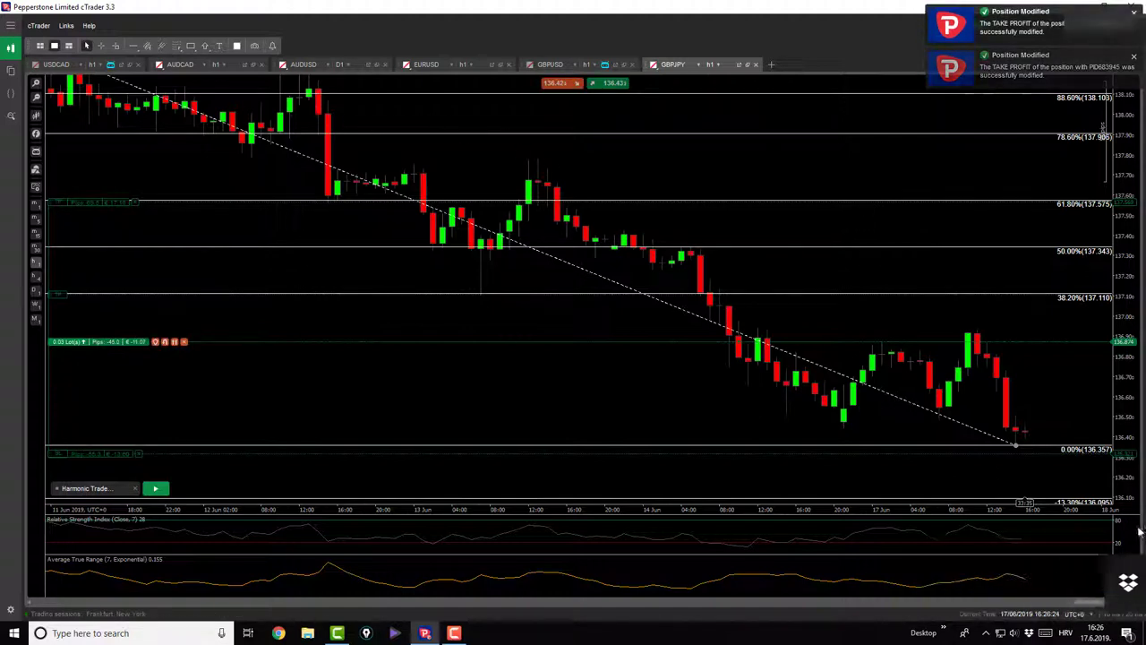
Review the USDCAD, AUDCAD and EURUSD charts once more for the current state of their setups
{"action": "left_click", "coordinate": [78, 67]}
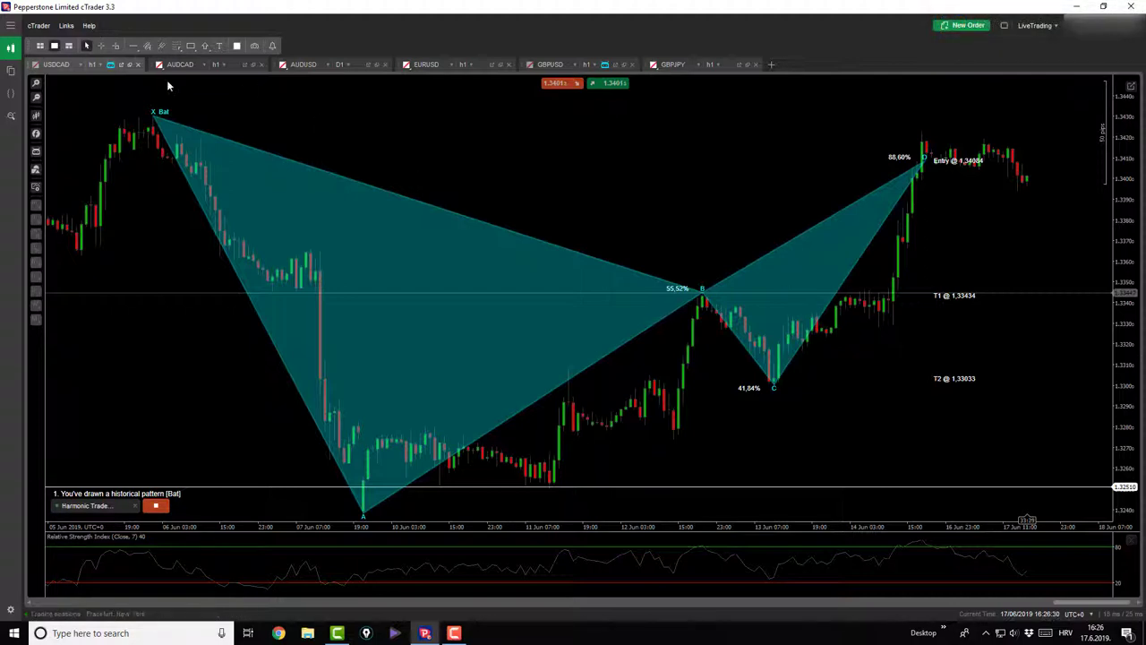
{"action": "left_click", "coordinate": [177, 69]}
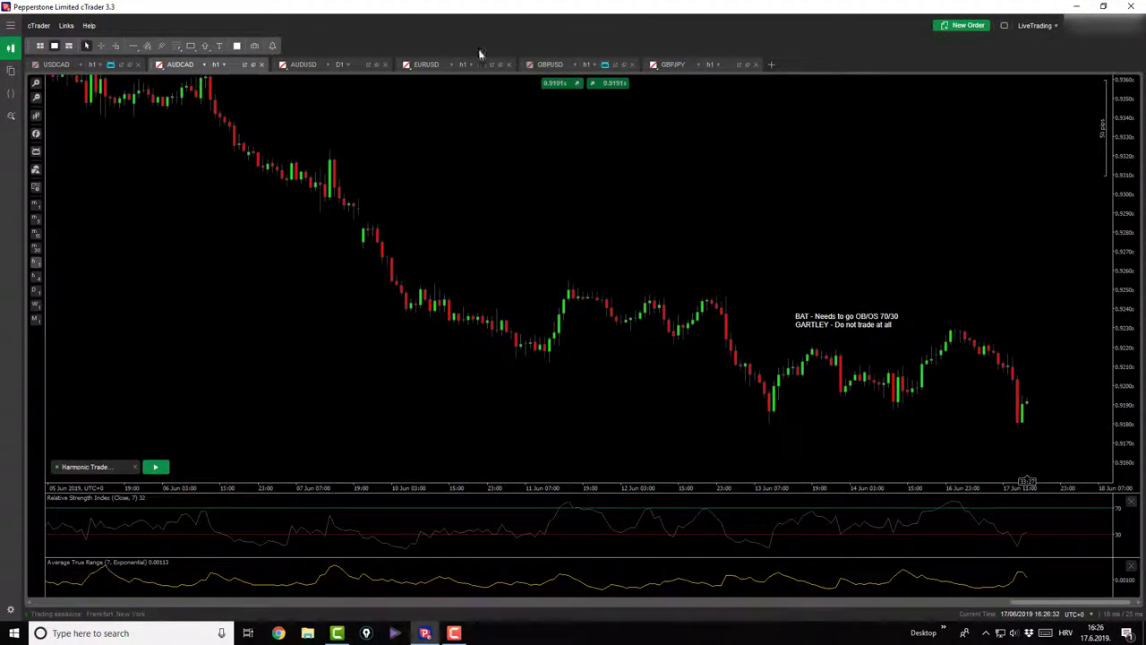
{"action": "left_click", "coordinate": [439, 64]}
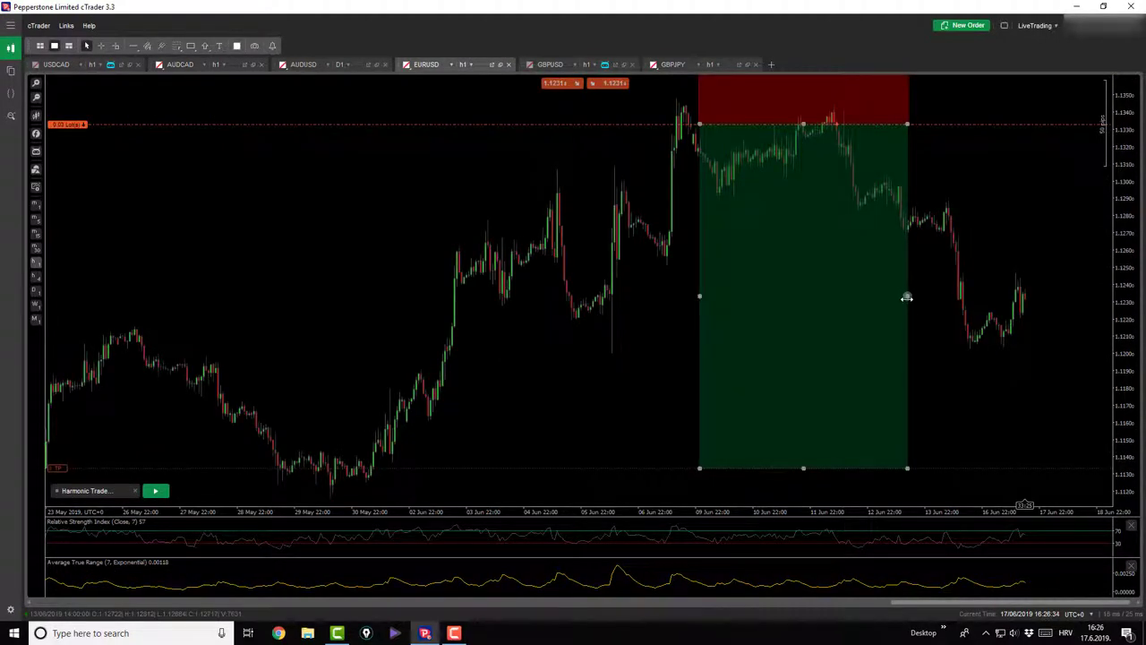